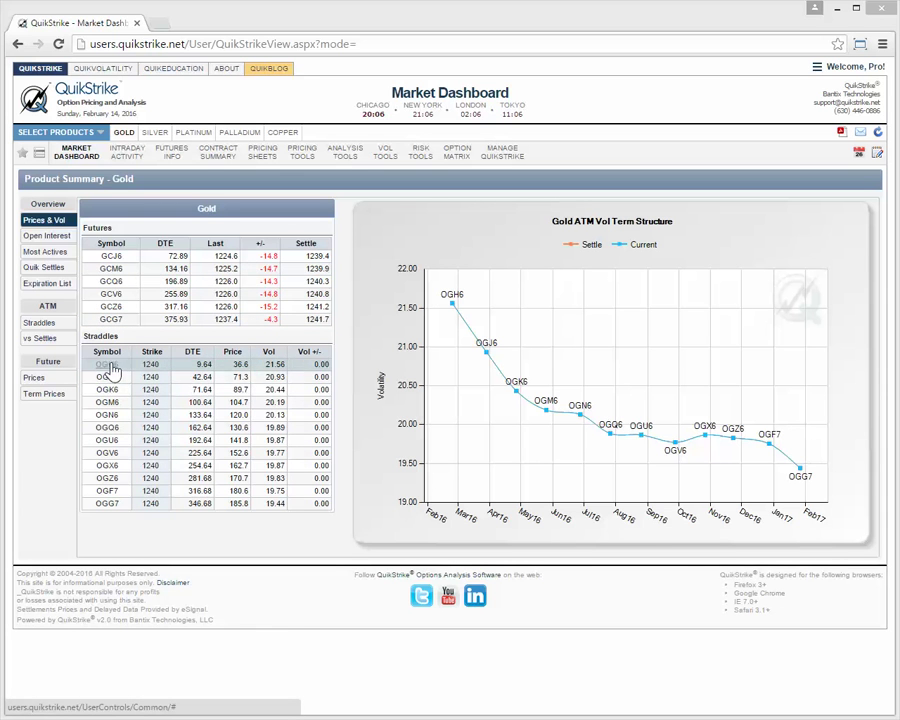
View the 3-month ATM volatility history of the OGH6 gold expiration, and close its detail window.
click(107, 365)
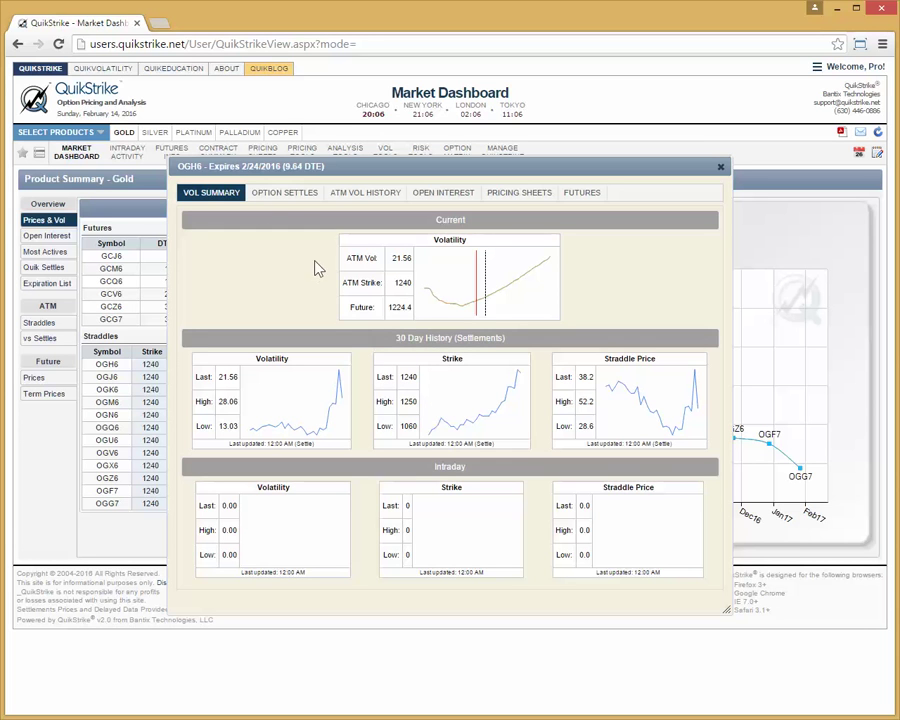
click(356, 195)
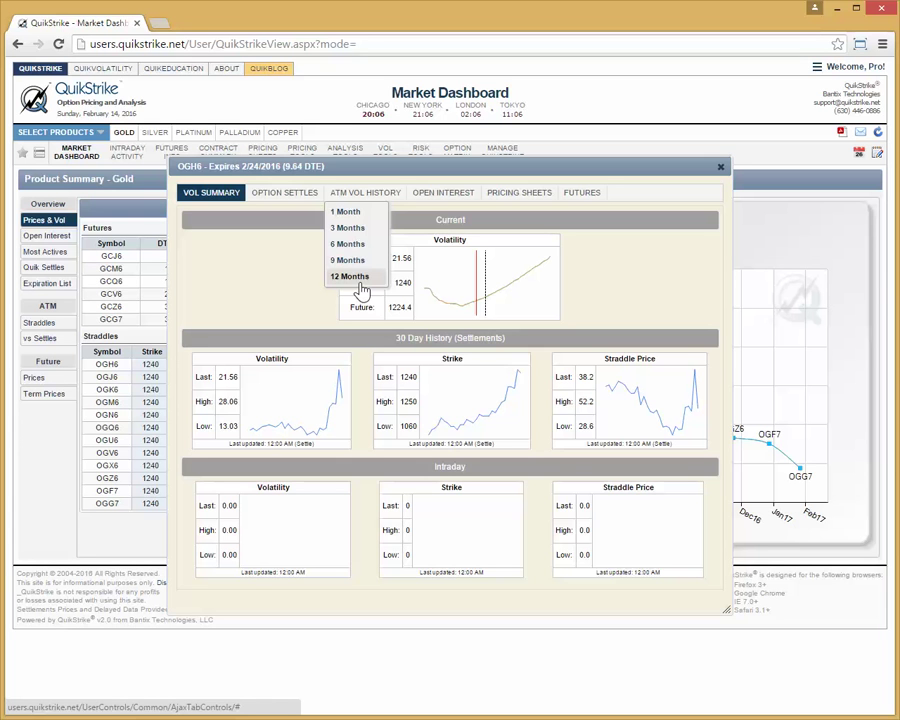
click(356, 231)
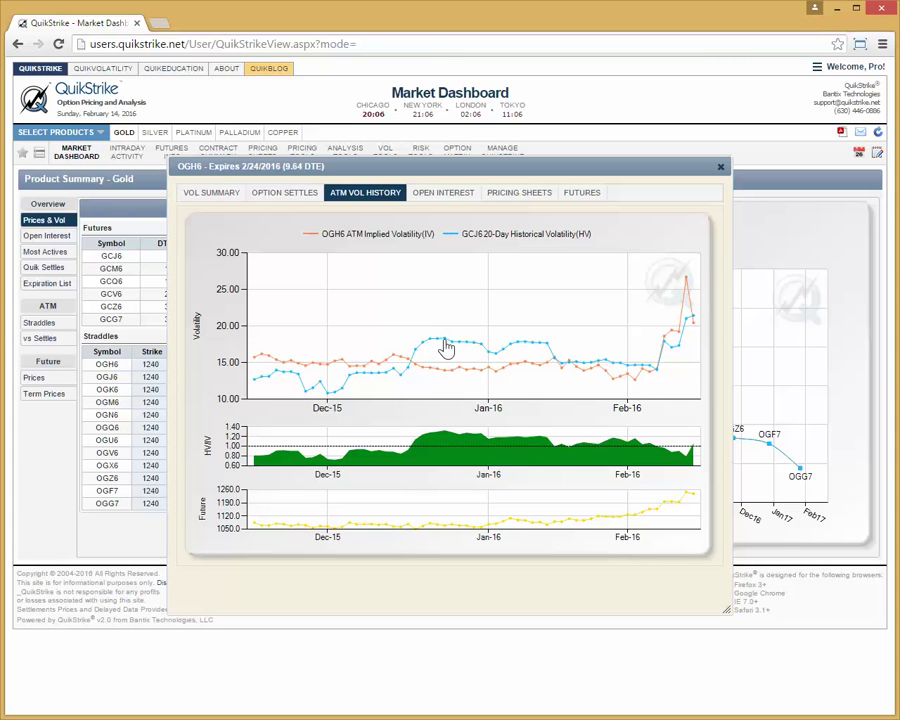
mouse_move(436, 360)
click(720, 167)
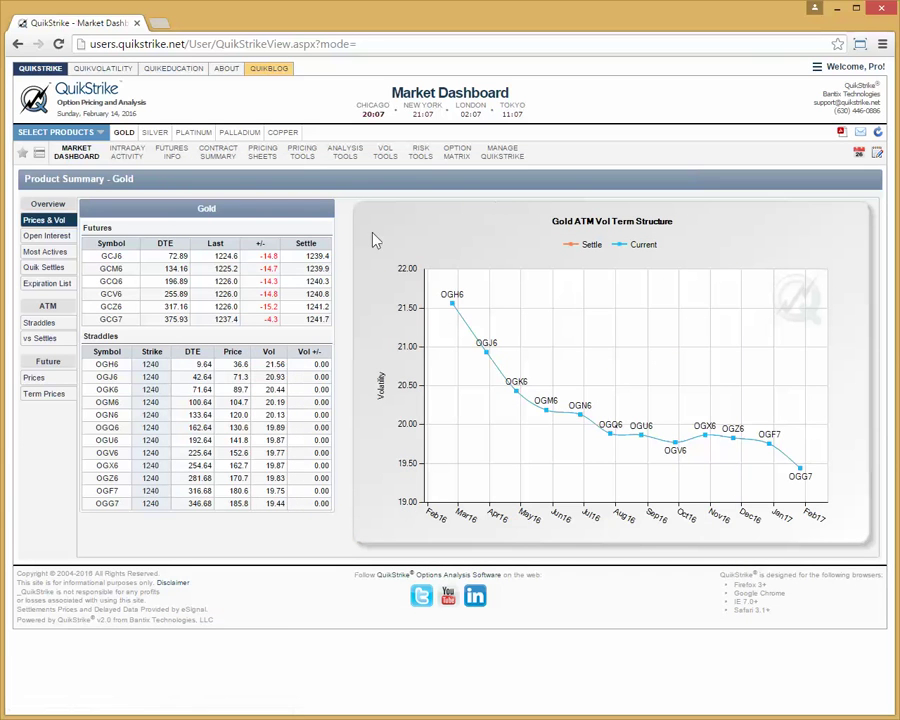
For the OGH6 1240 strike, view the 3-month strike volatility history and the 3-month ATM volatility history, and close the detail window.
click(150, 366)
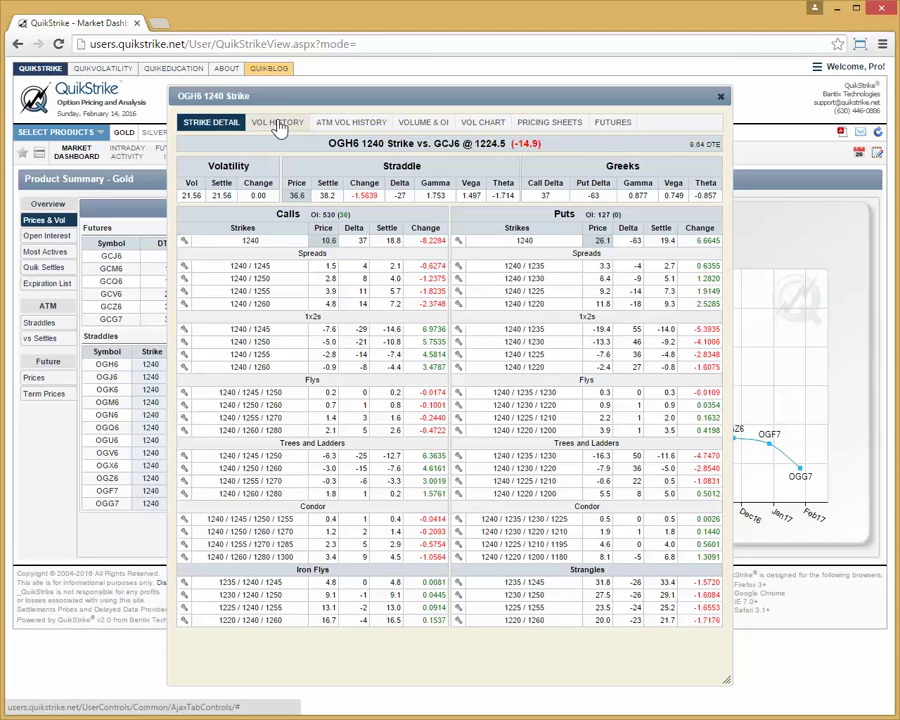
click(279, 126)
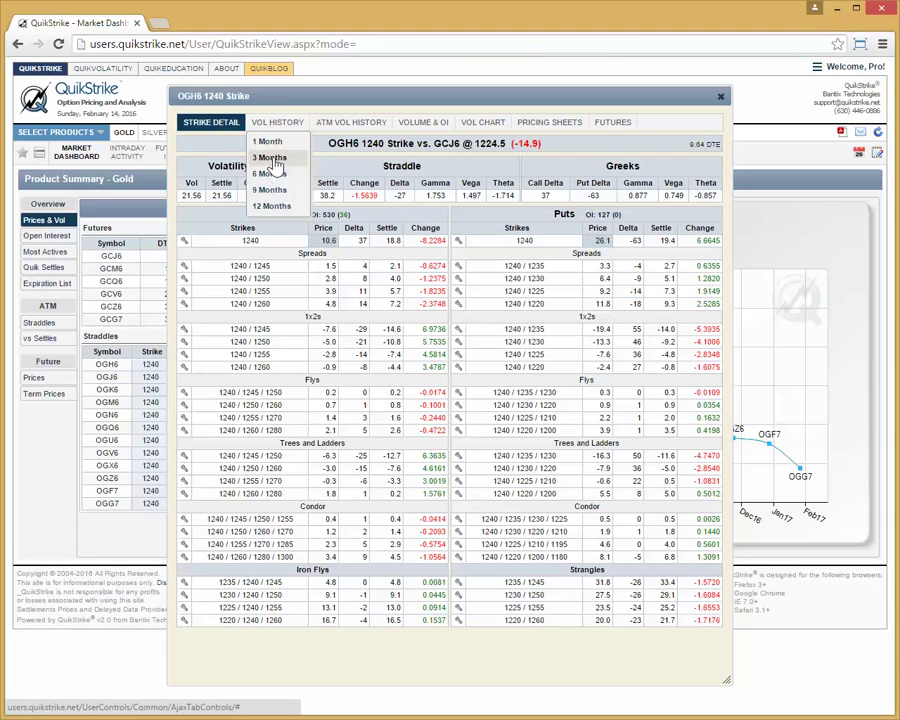
click(271, 158)
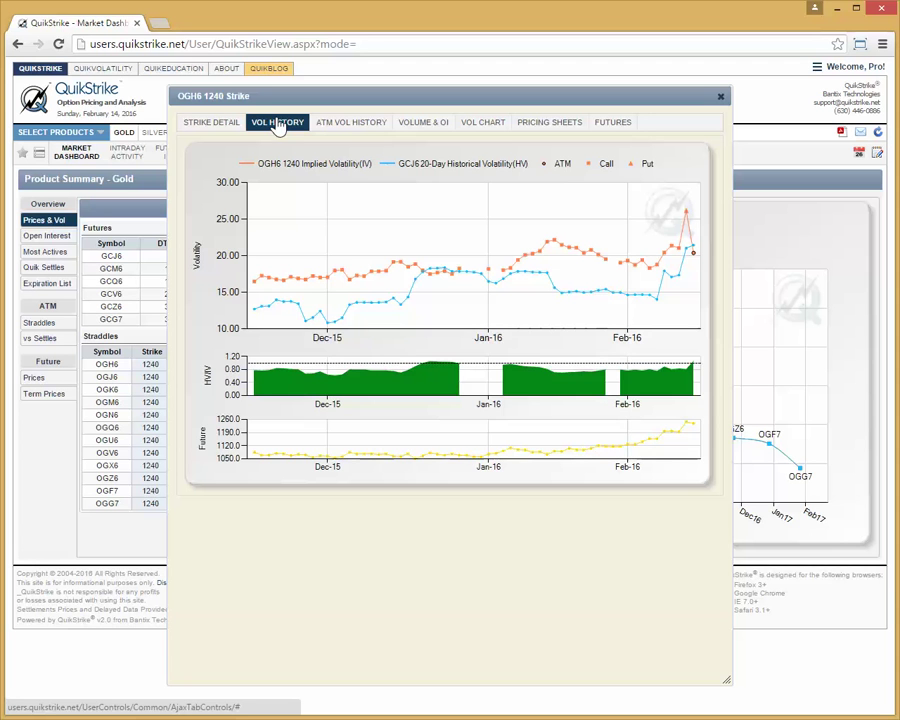
click(348, 124)
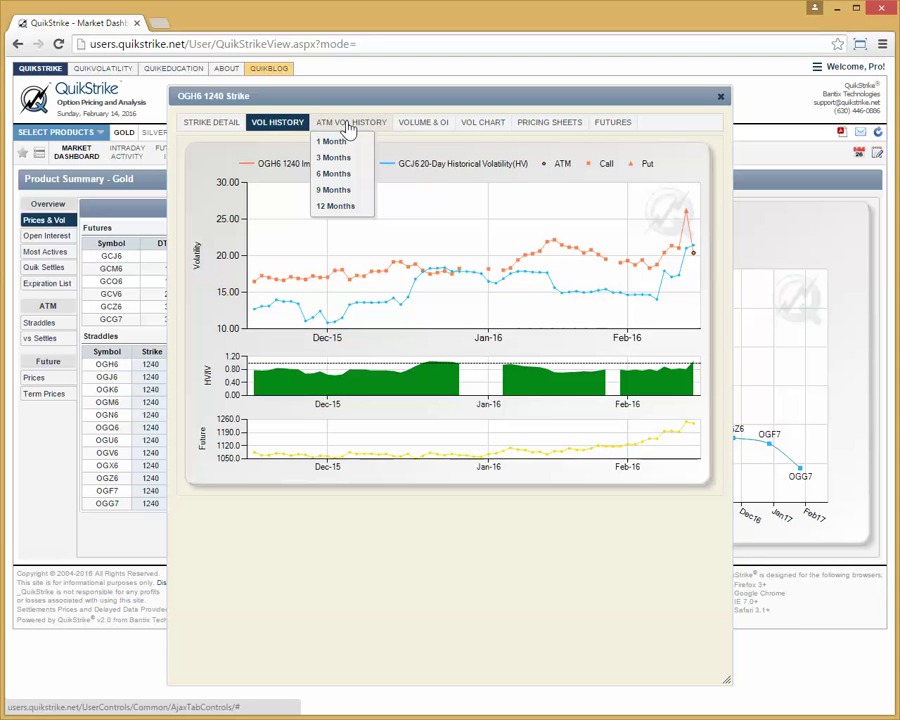
click(343, 157)
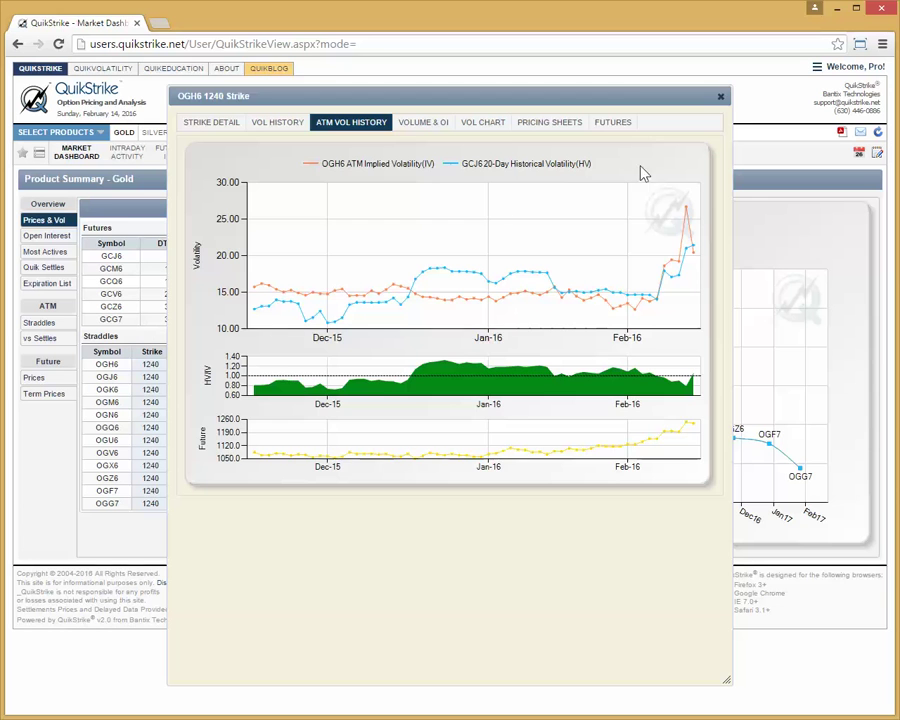
click(720, 96)
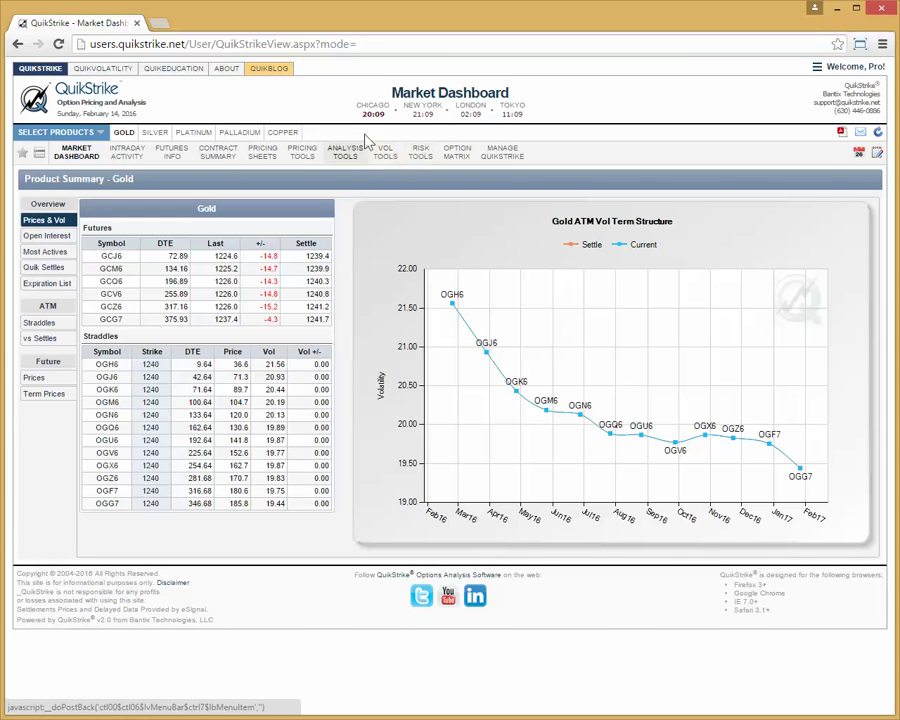
Go to the QuikVolatility section and read its About QuikVolatility overview.
mouse_move(383, 160)
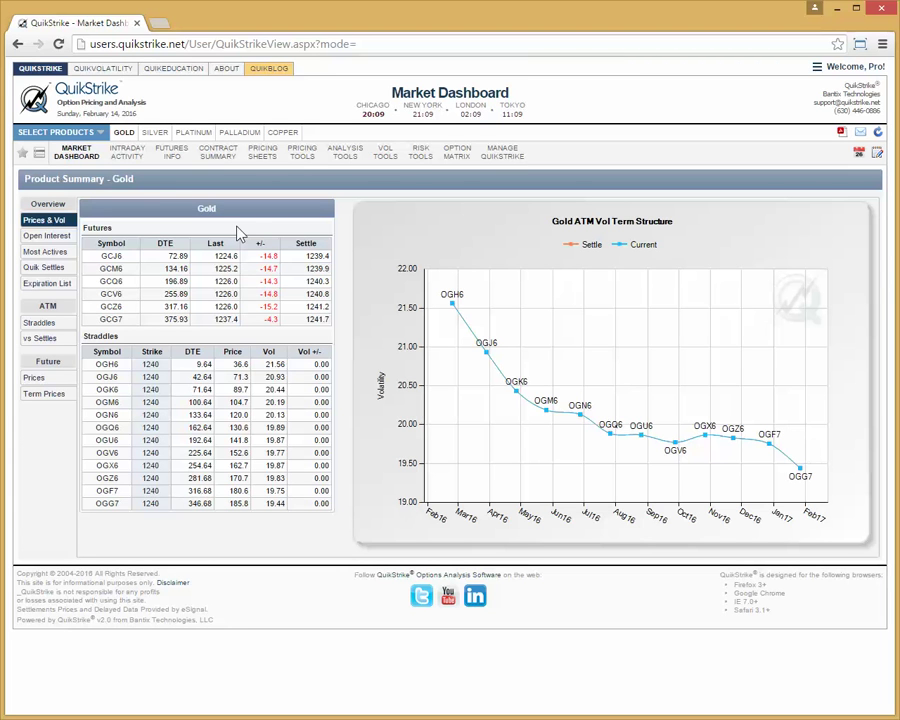
click(104, 70)
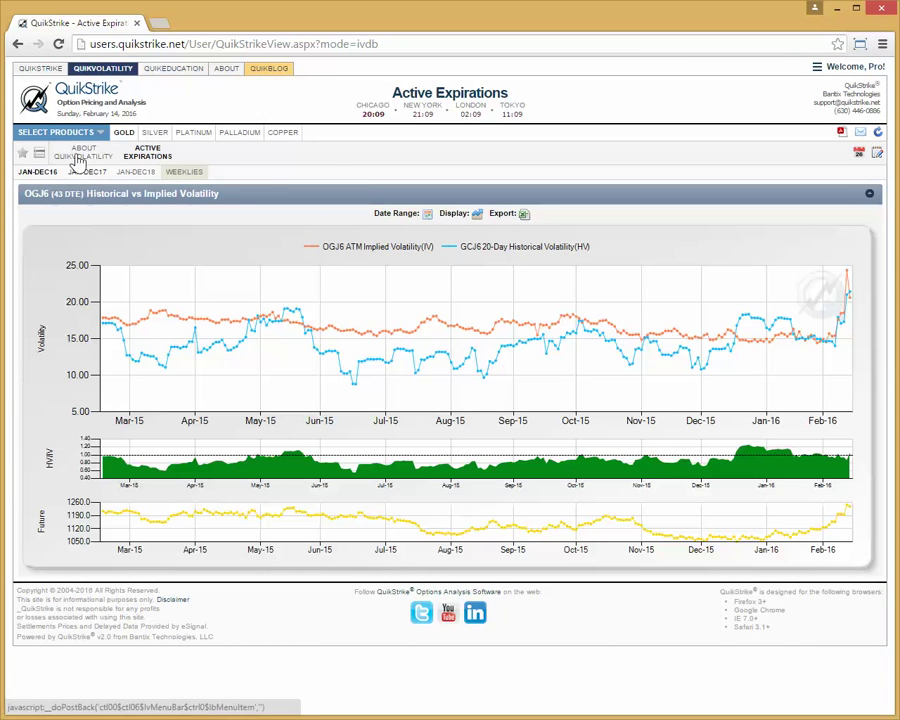
click(84, 154)
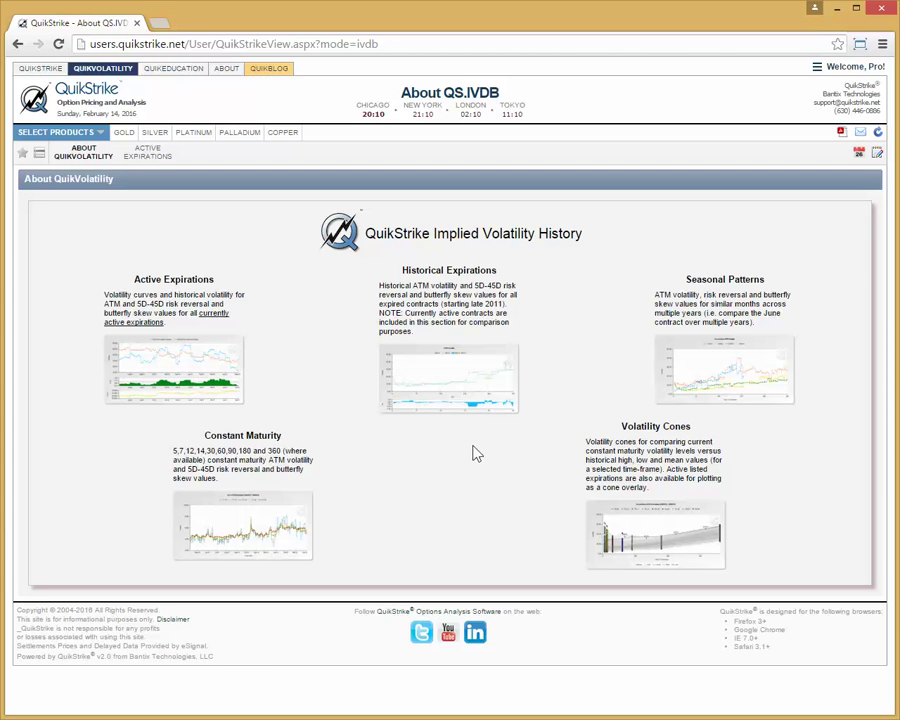
Return to Active Expirations and examine the OGJ6 historical vs implied volatility, HV/IV ratio and future charts, plus the date range choices.
click(158, 165)
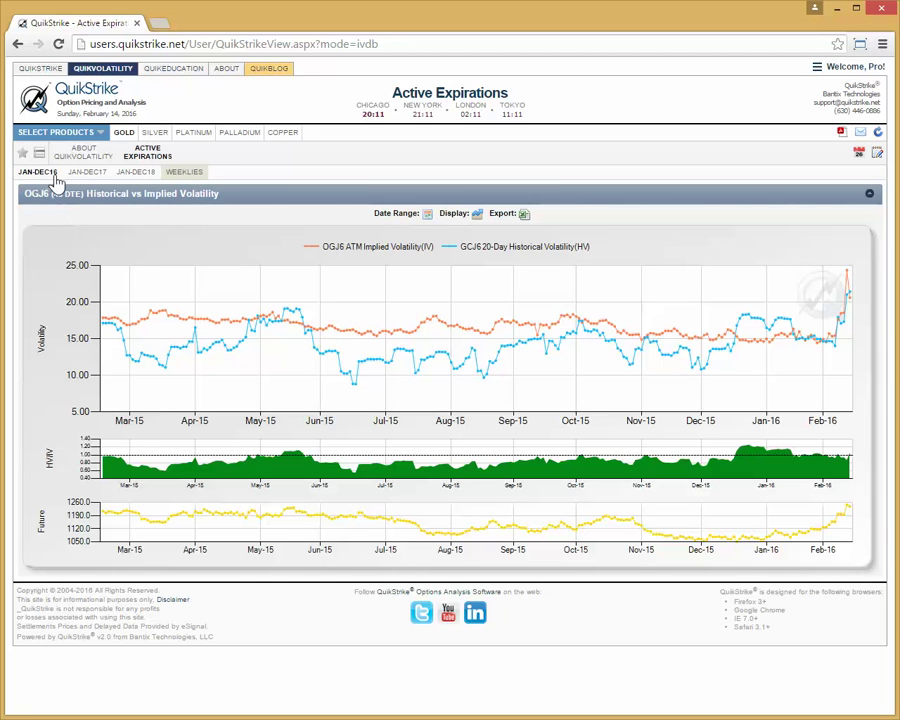
mouse_move(44, 176)
mouse_move(709, 370)
mouse_move(117, 471)
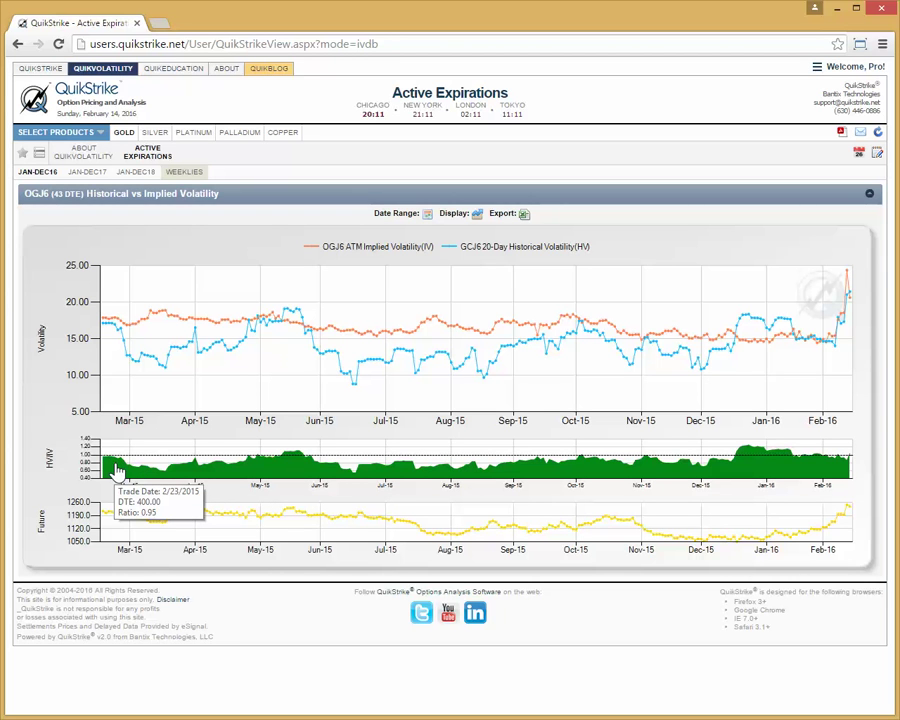
mouse_move(110, 521)
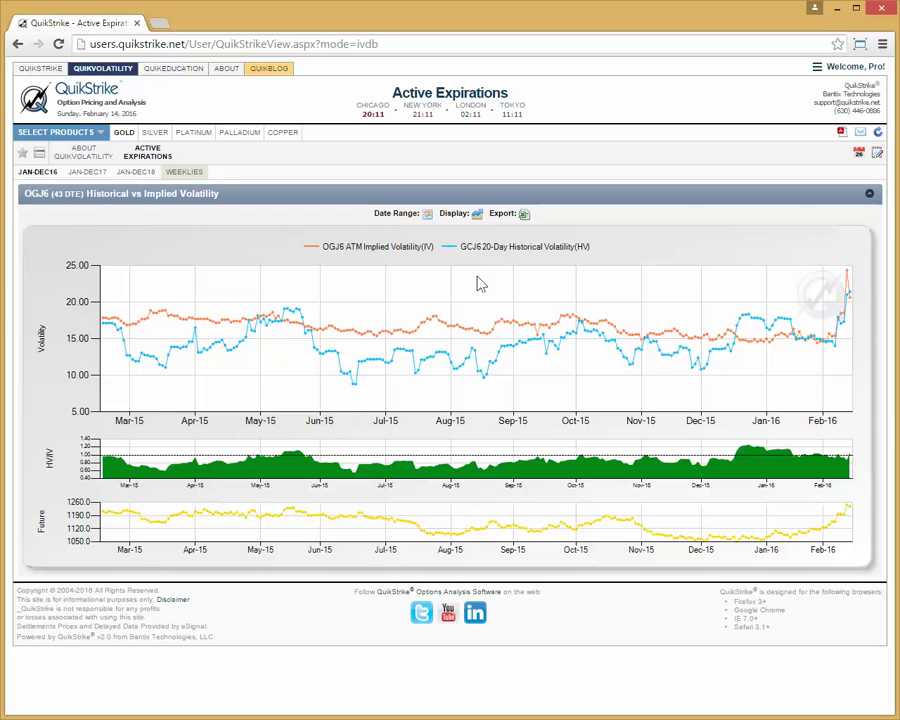
click(390, 214)
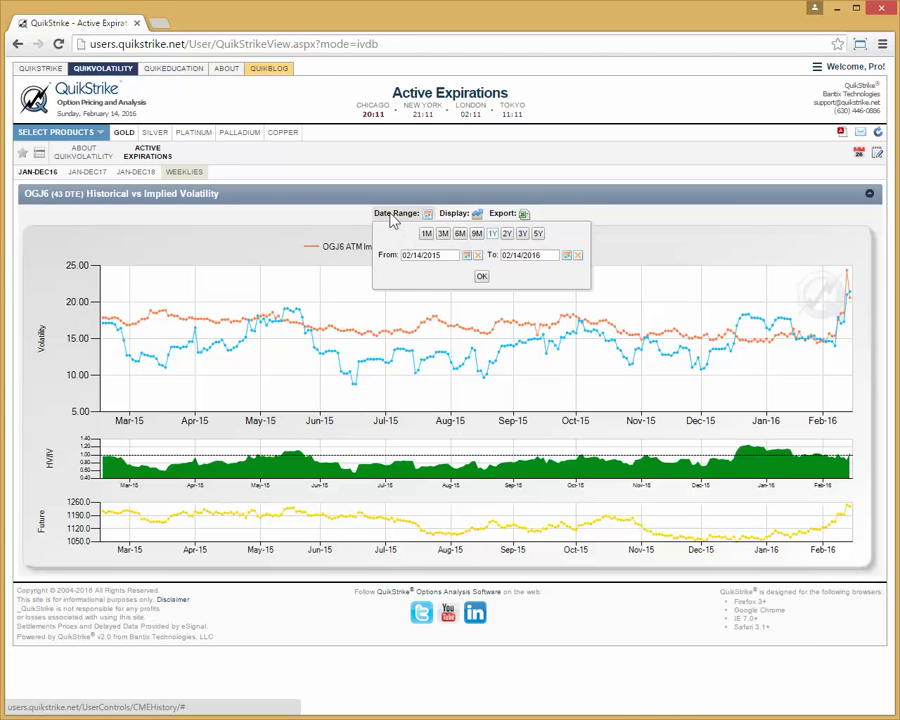
Browse the strikes available for fixed-strike tracking, and show the implied range on the OGJ6 chart with ATM tracking selected.
click(461, 220)
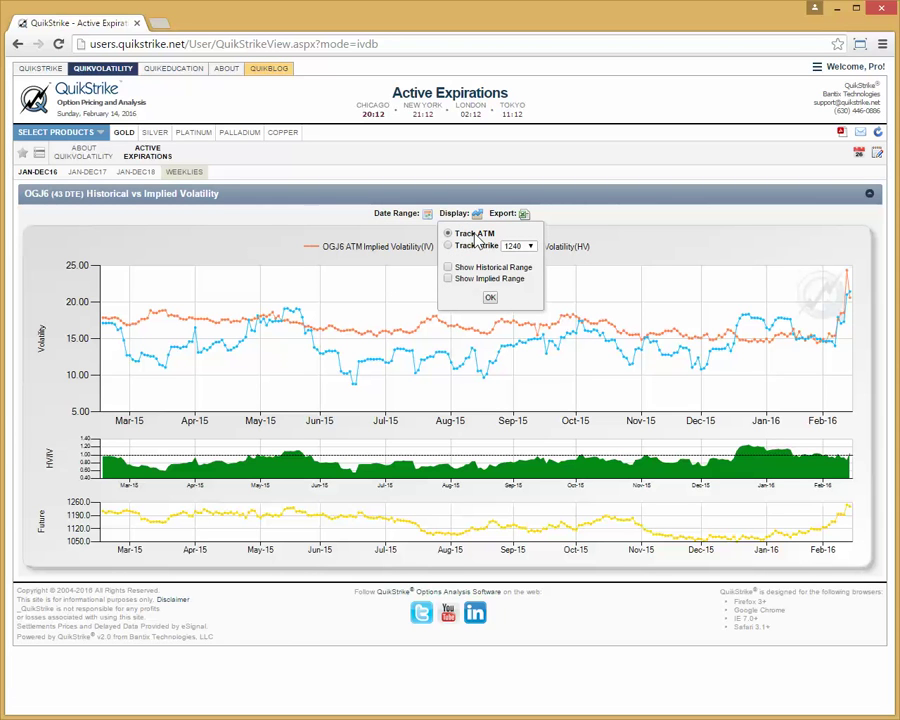
click(448, 246)
click(531, 247)
scroll(538, 350, down, 8)
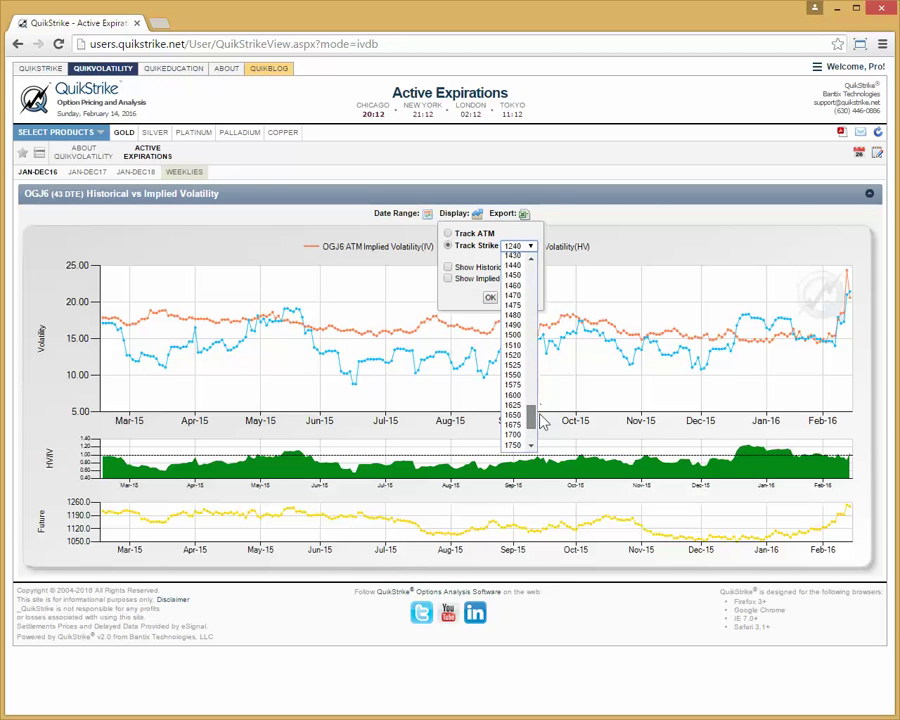
scroll(542, 260, up, 15)
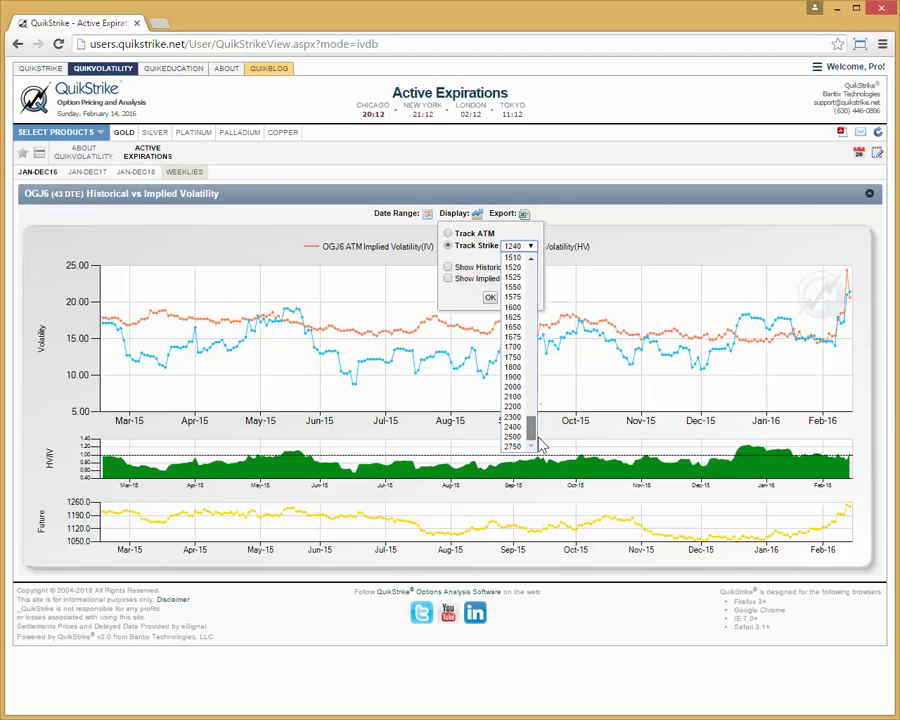
click(540, 262)
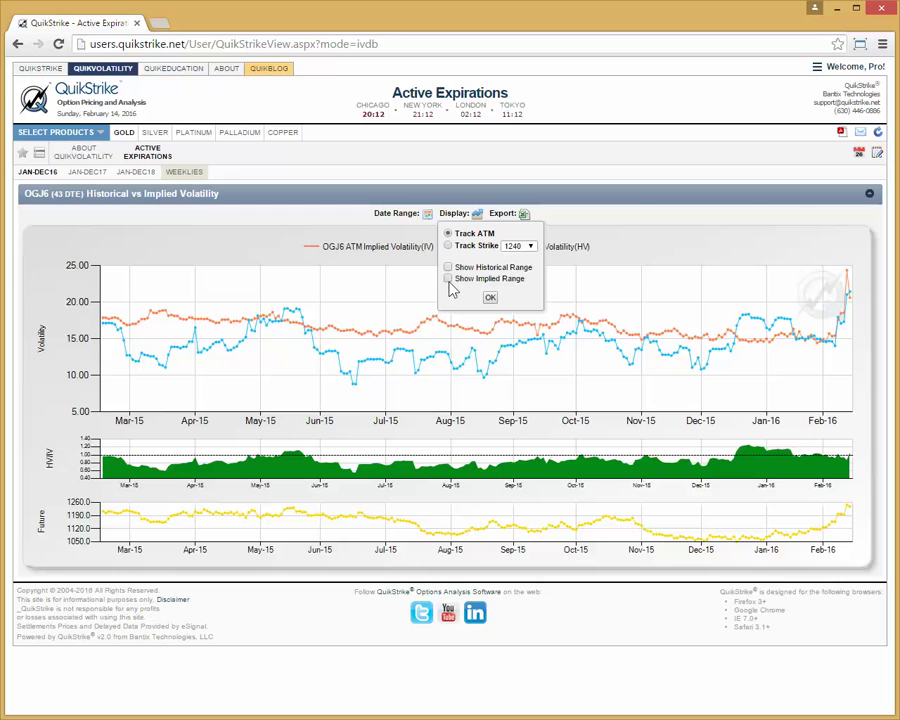
click(448, 280)
click(491, 299)
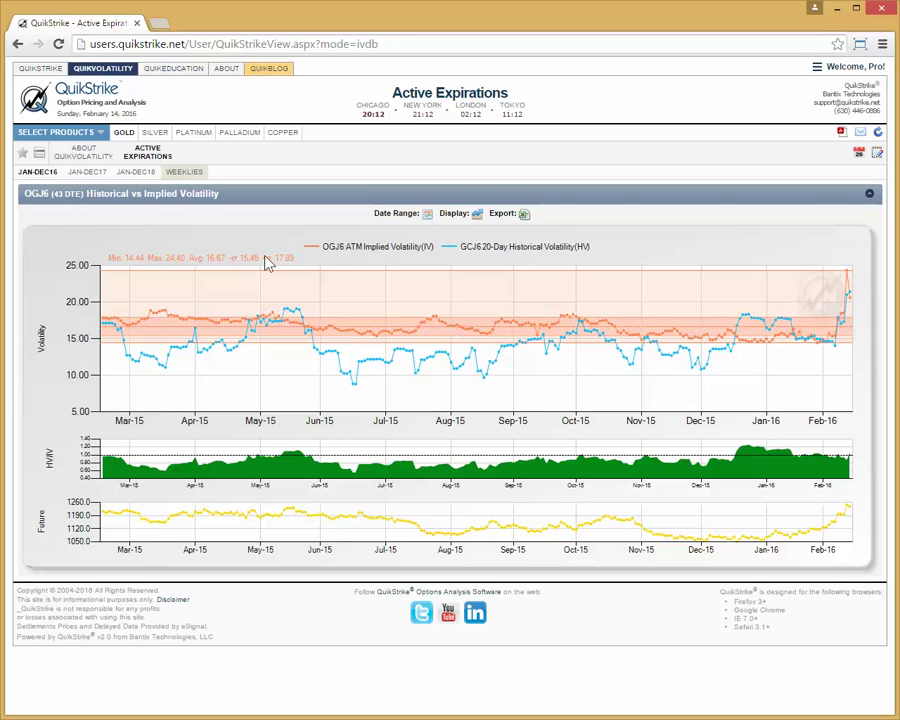
Inspect the recent implied volatility on the OGJ6 chart and turn off its implied range.
click(460, 214)
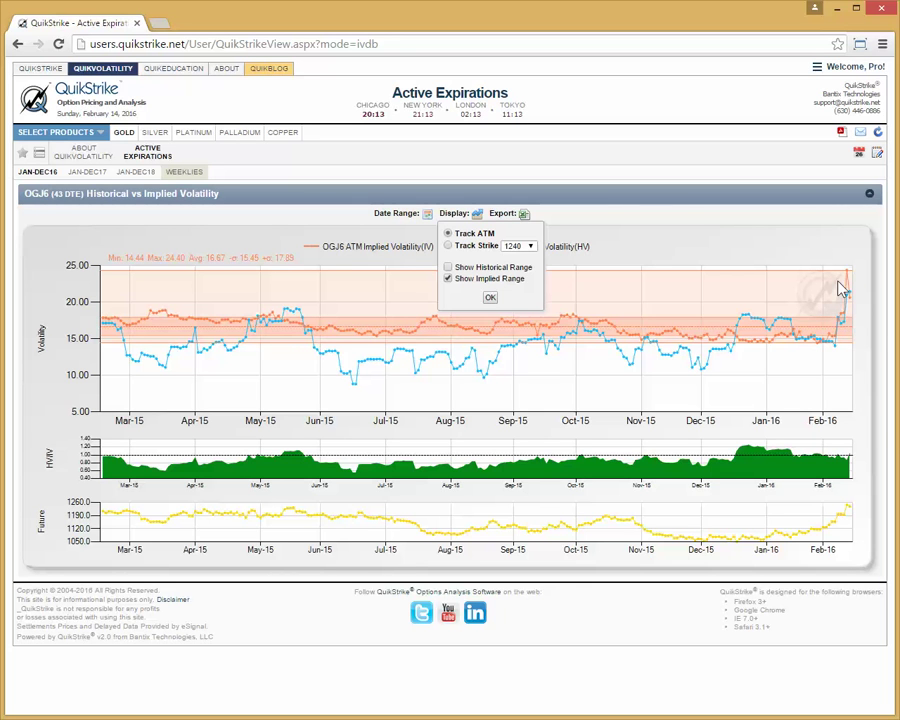
mouse_move(846, 316)
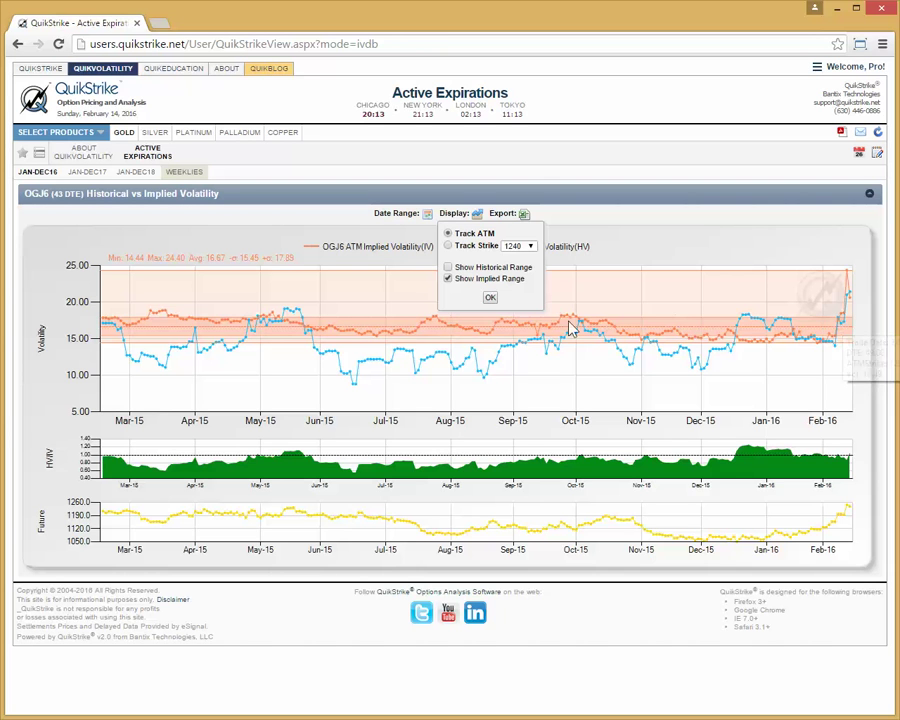
click(449, 279)
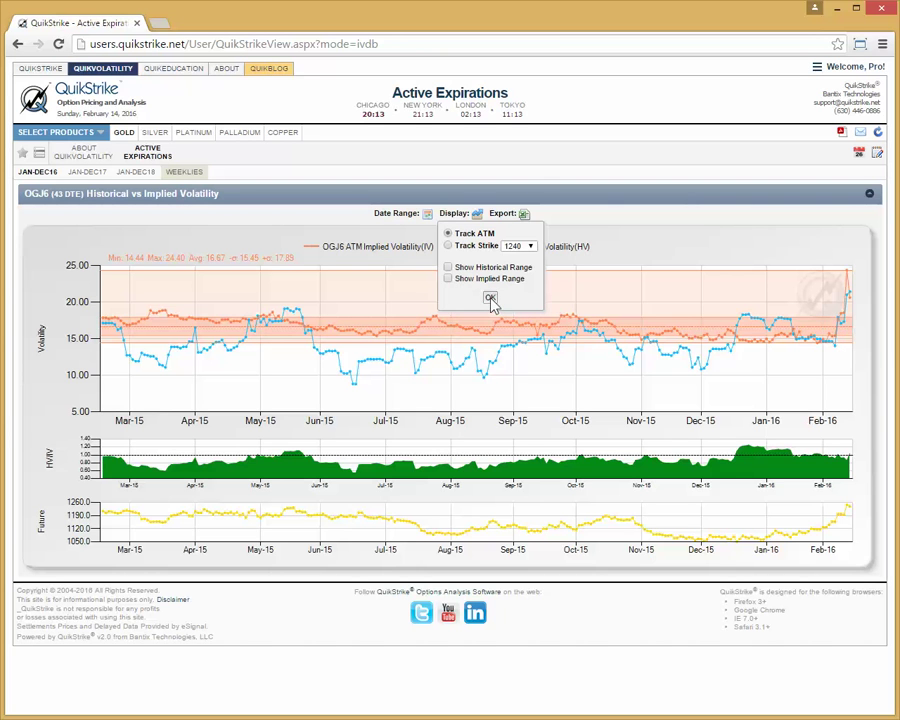
click(490, 299)
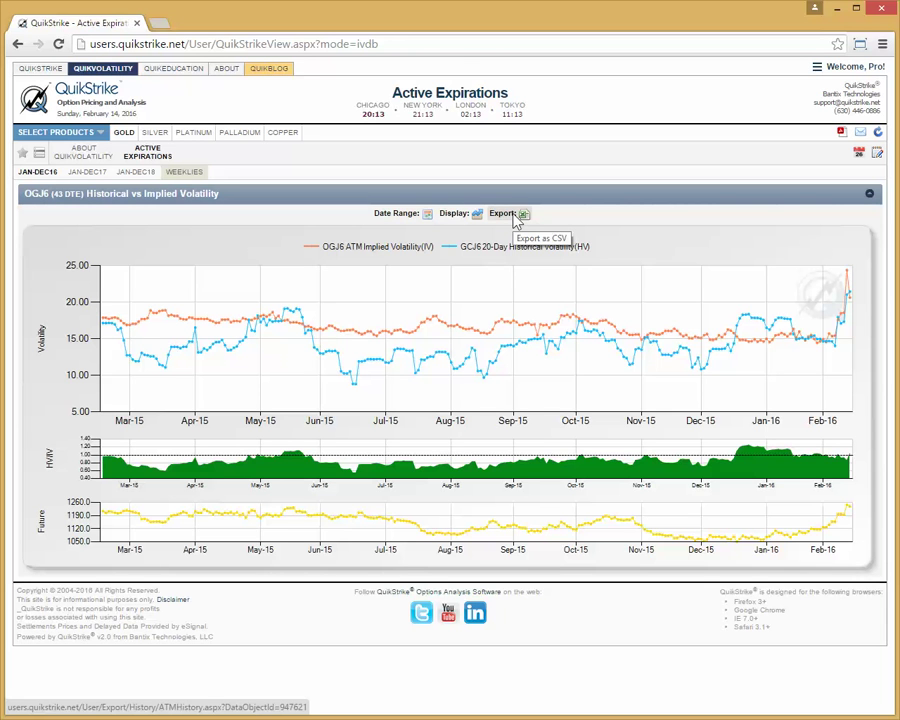
Open the Compare Expirations chart for active expirations and plot the ATM volatility of OGH6 against OGJ6.
mouse_move(148, 152)
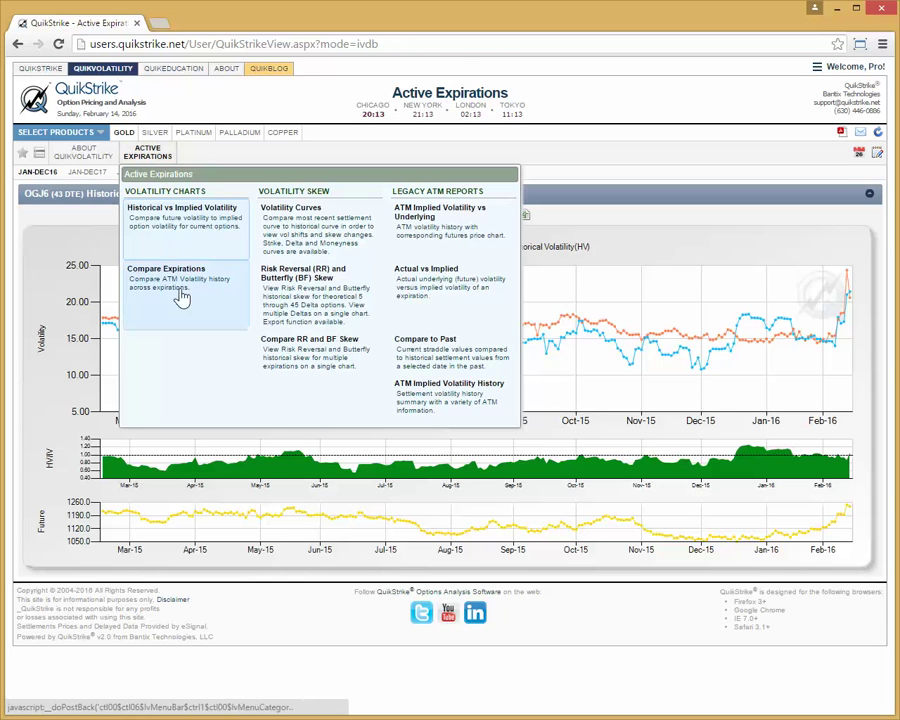
click(177, 284)
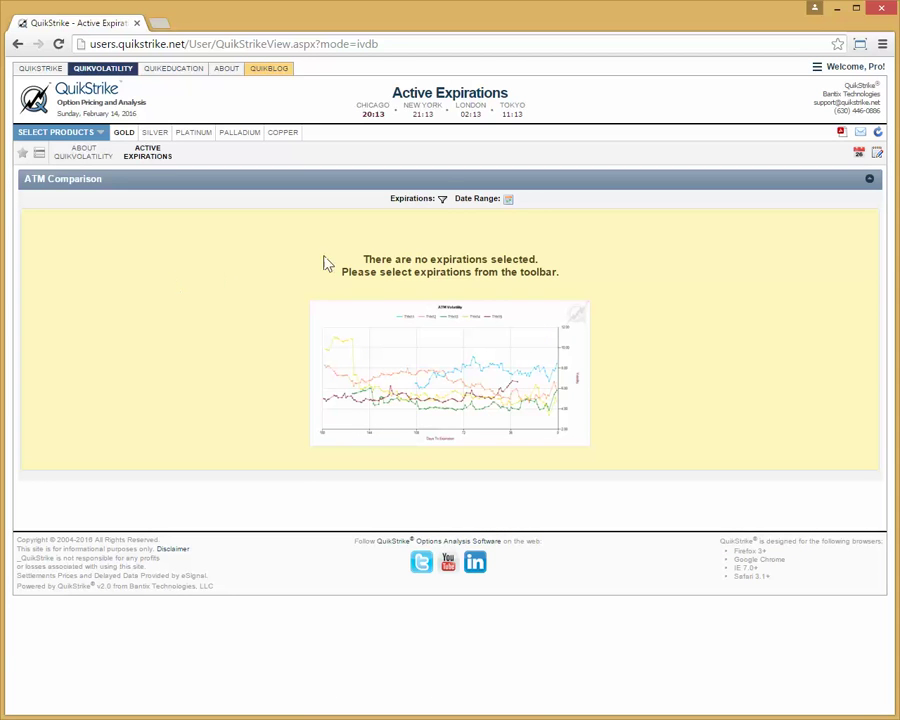
click(405, 203)
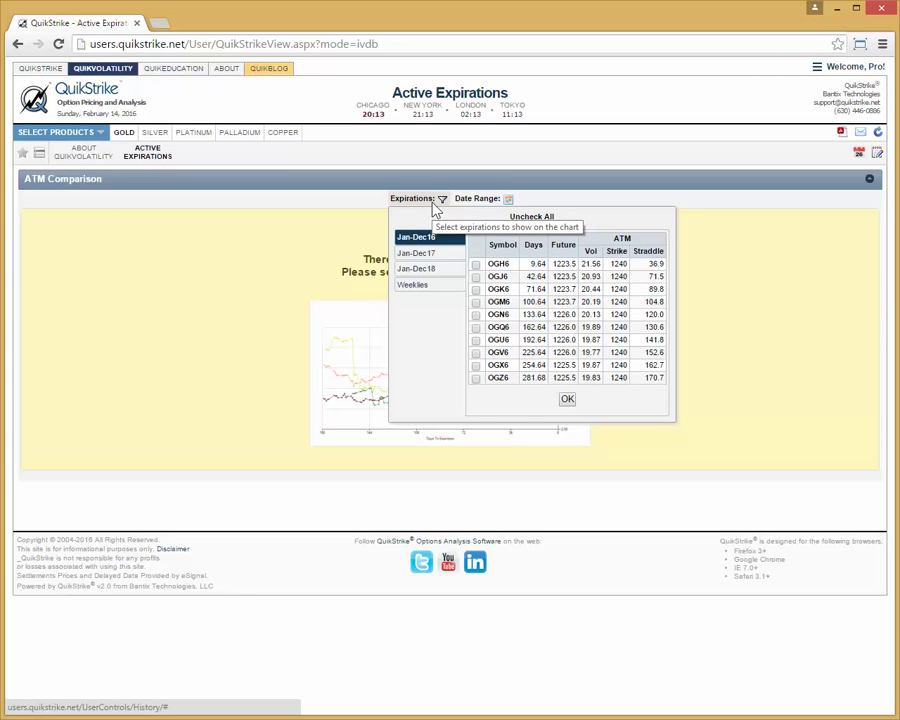
click(475, 264)
click(476, 277)
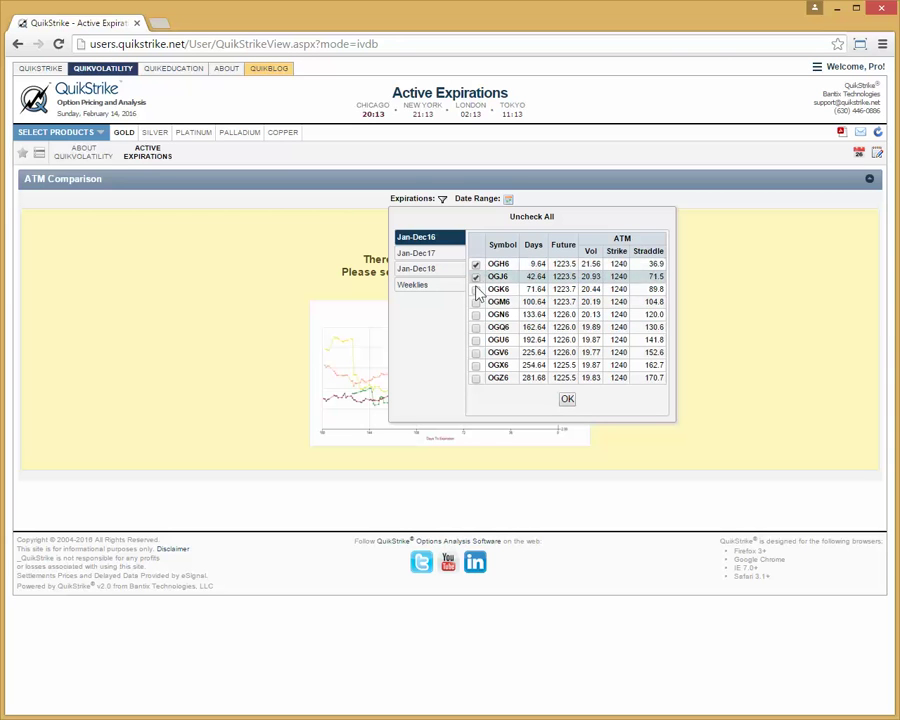
click(567, 400)
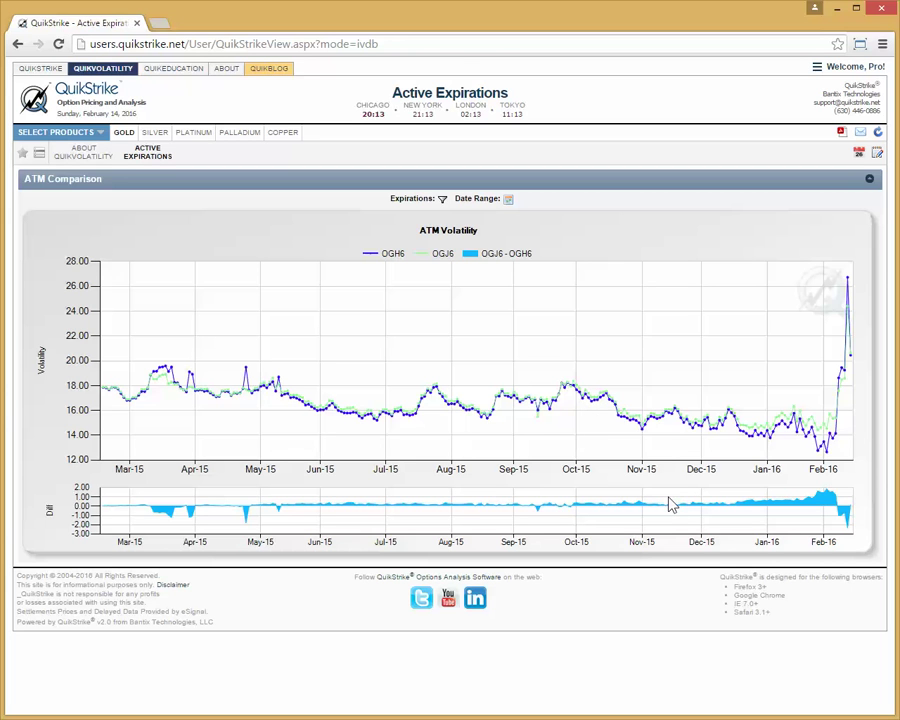
Add the OGK6 expiration to the ATM volatility comparison chart.
click(442, 198)
click(476, 289)
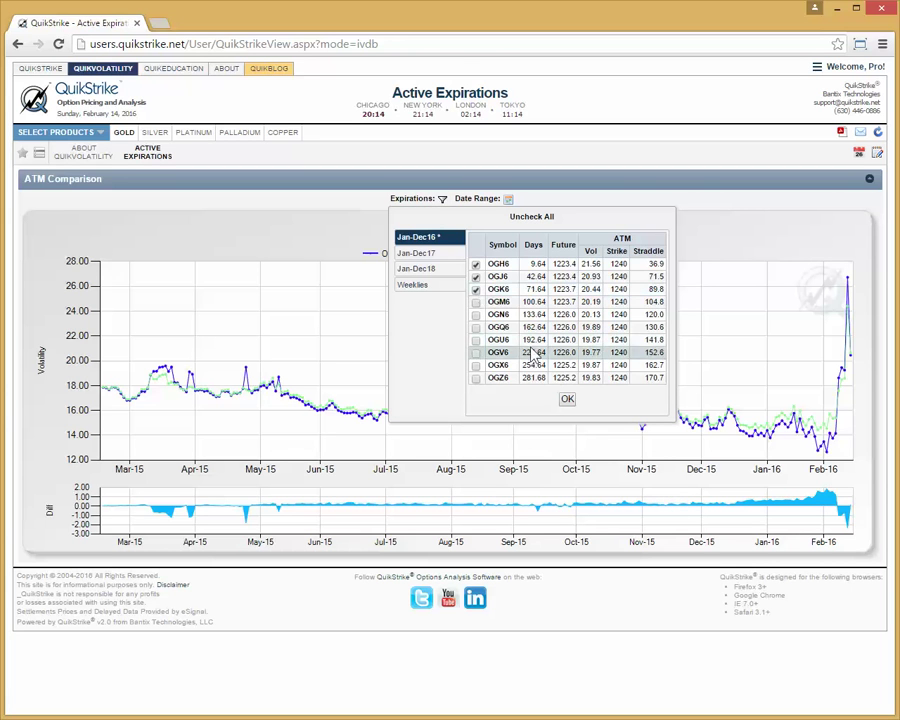
click(567, 400)
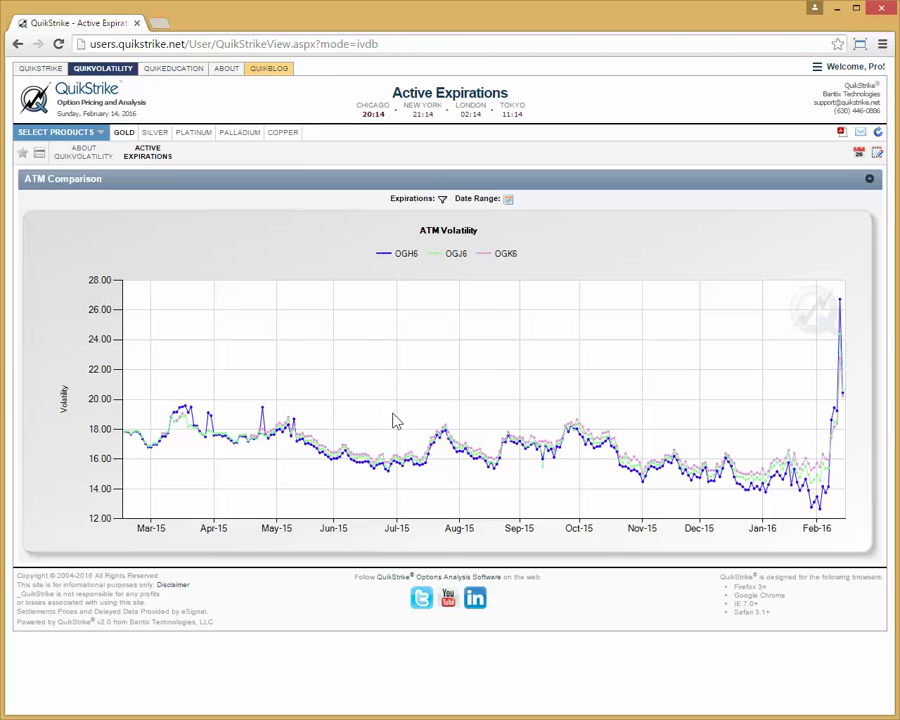
Remove OGH6 from the ATM volatility comparison so that only OGJ6 and OGK6 are plotted against each other.
click(432, 199)
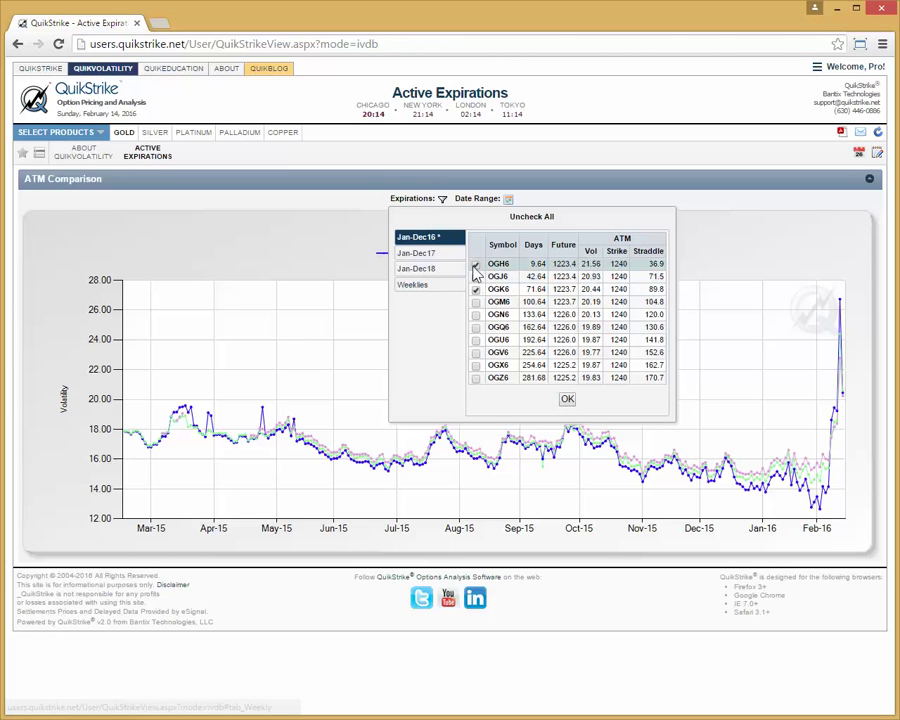
click(476, 264)
click(476, 276)
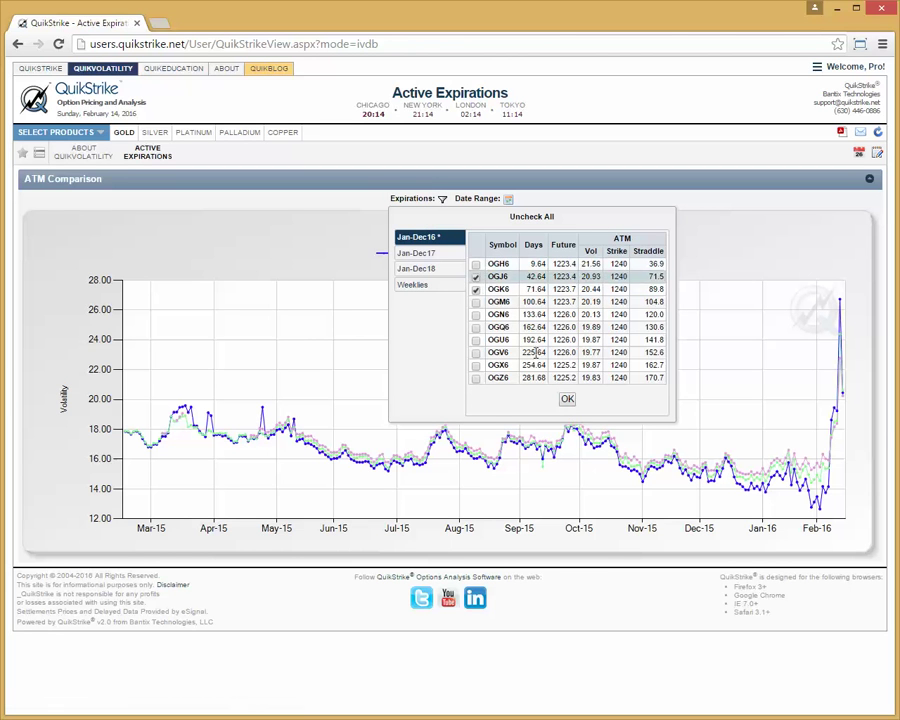
click(505, 424)
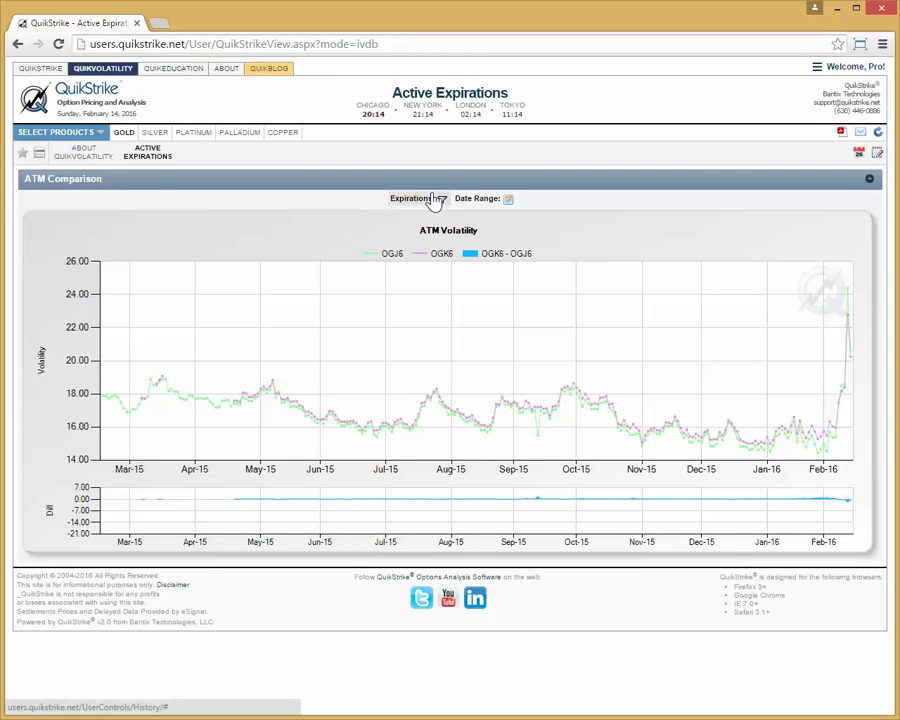
Browse the 2017, 2018 and weekly expirations available for the ATM volatility comparison.
click(432, 199)
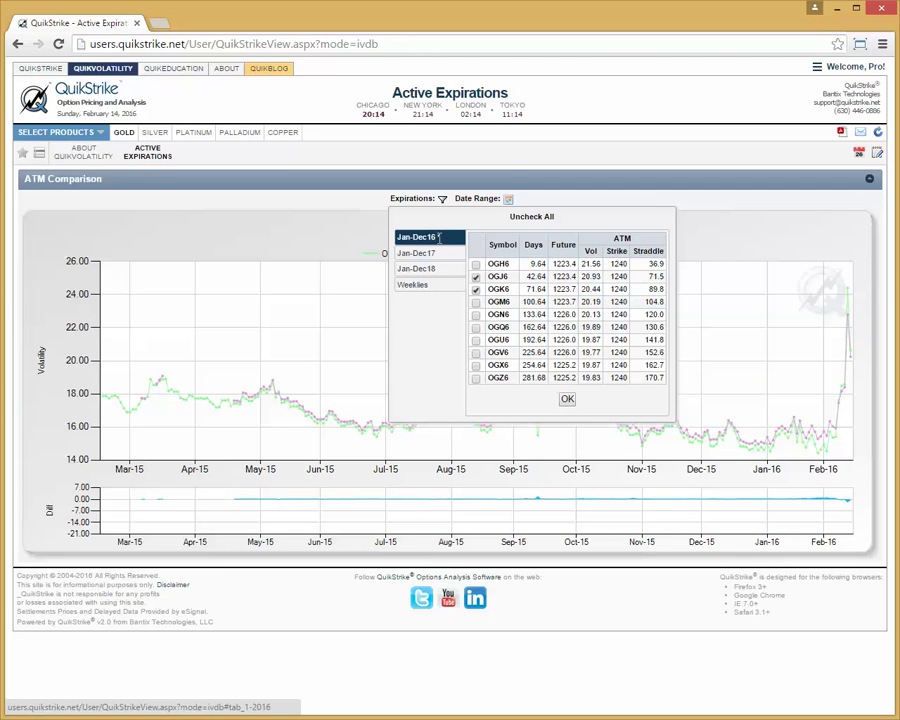
click(418, 255)
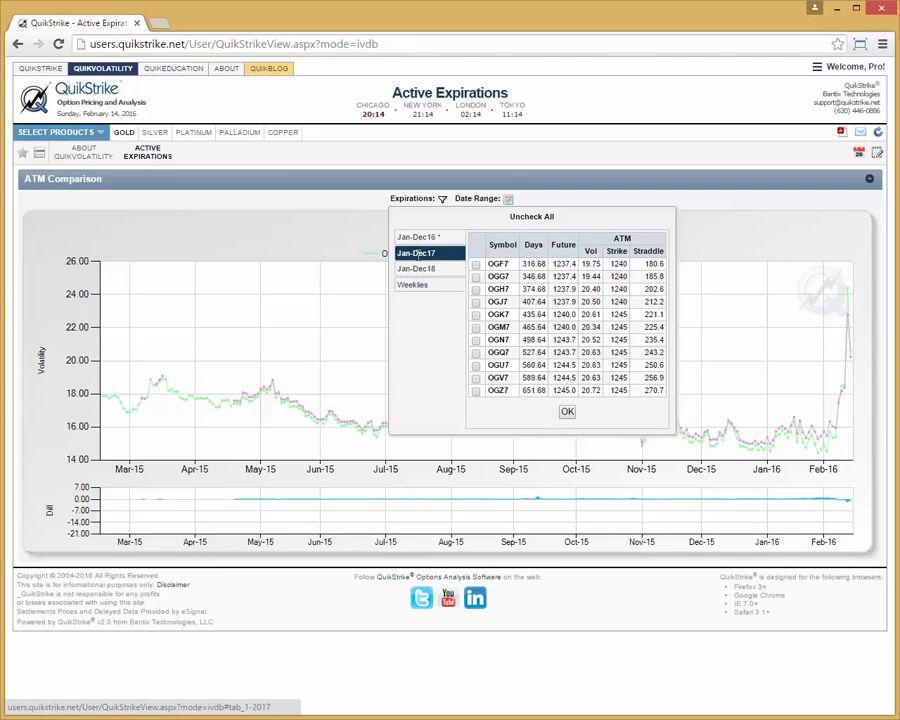
click(420, 270)
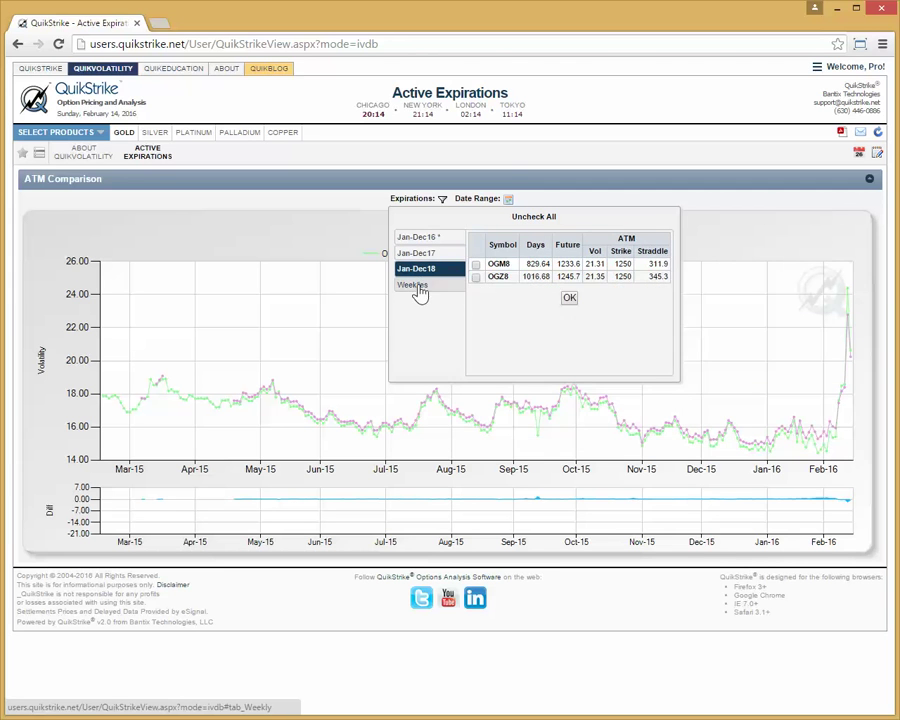
click(416, 287)
click(418, 238)
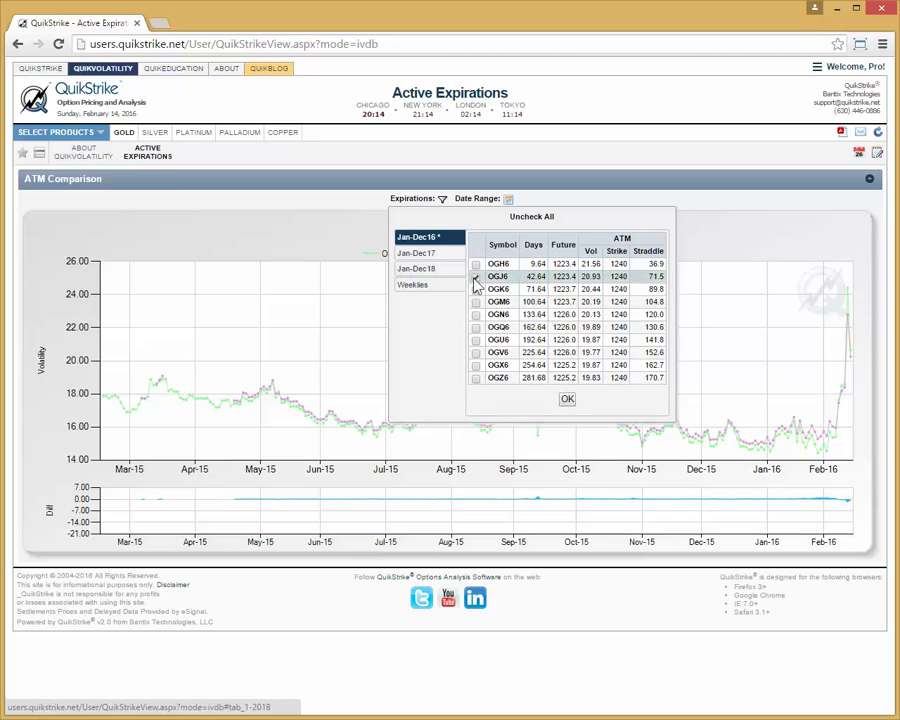
Replace the monthly expirations in the ATM comparison with the weeklies OG3G6, OG4G6, OG1H6 and OG2H6.
click(447, 288)
click(476, 264)
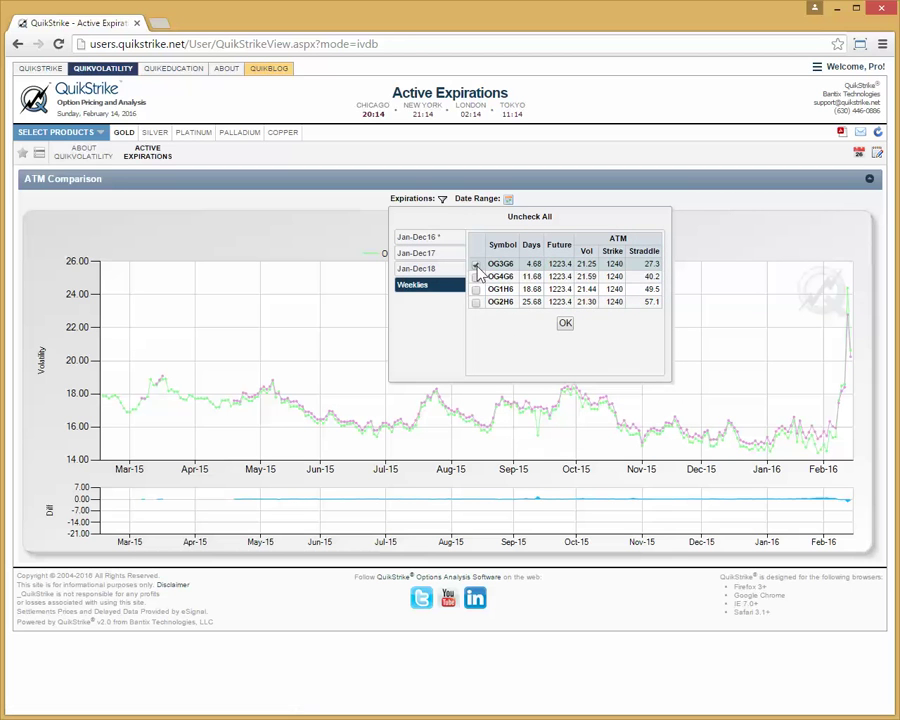
click(476, 277)
click(476, 289)
click(476, 302)
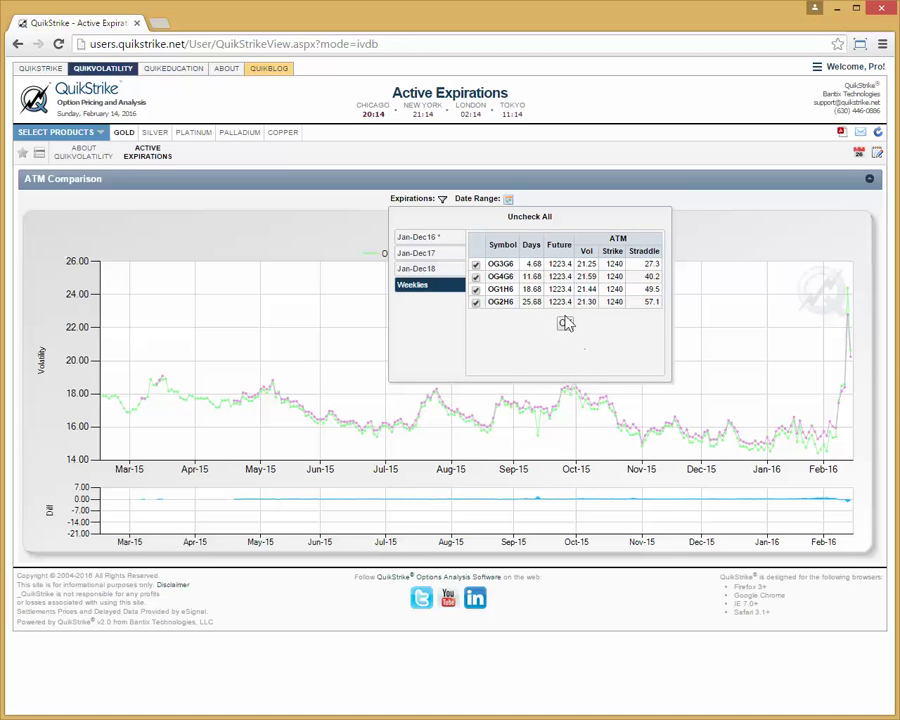
click(566, 323)
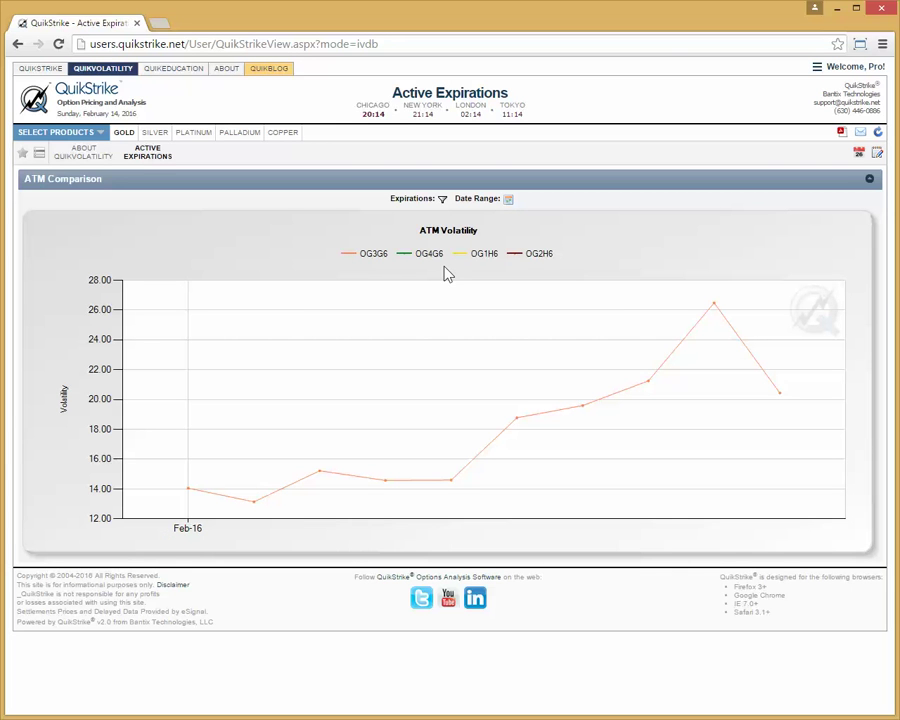
Remove all weekly expirations from the comparison and plot the ATM volatility of OGH6 against OGJ6.
click(441, 199)
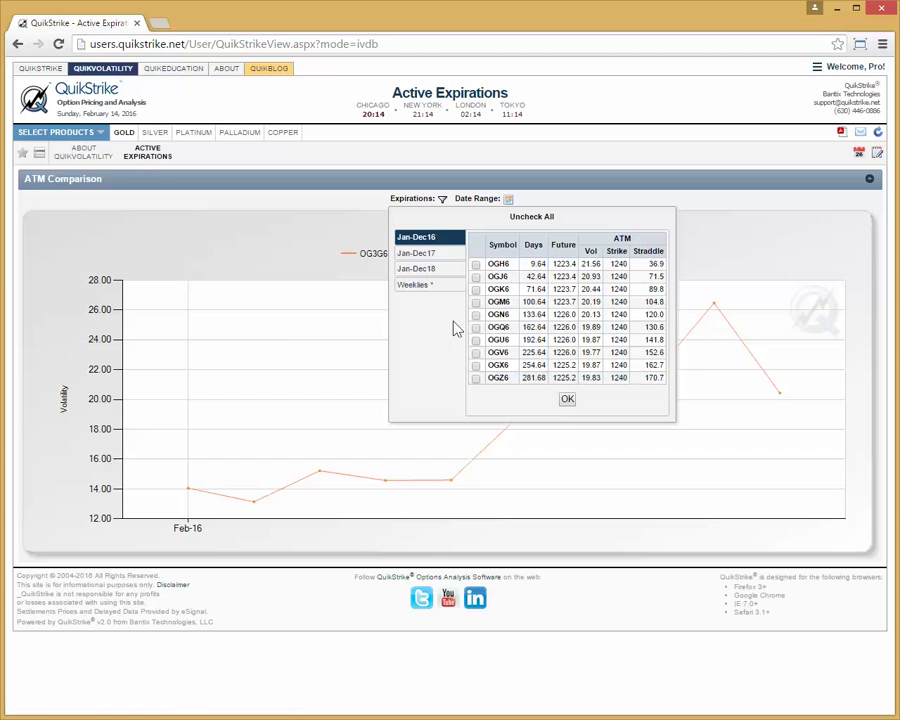
click(440, 285)
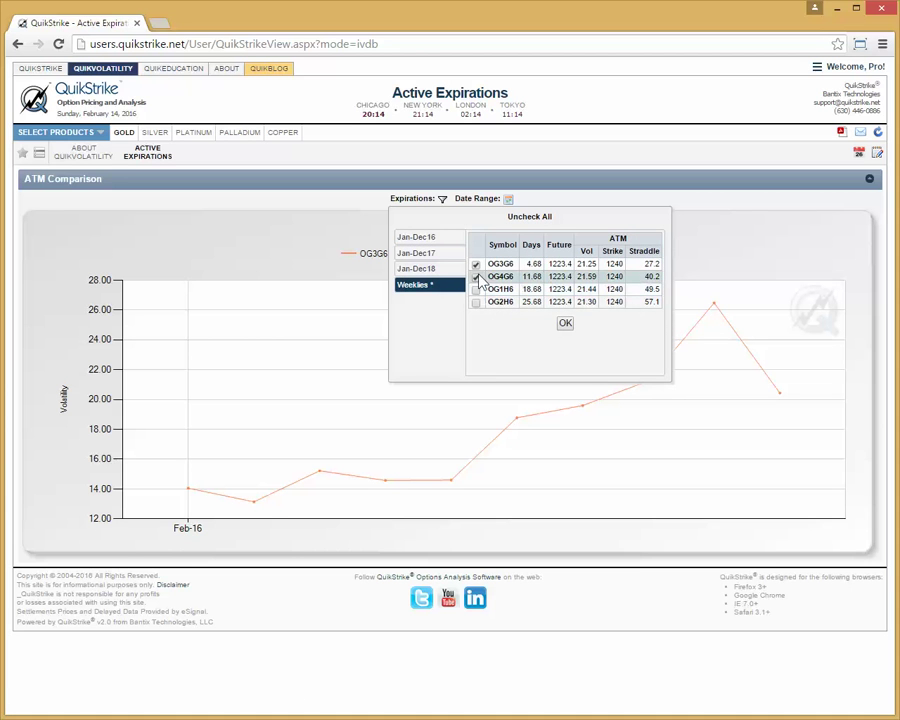
click(477, 276)
click(476, 264)
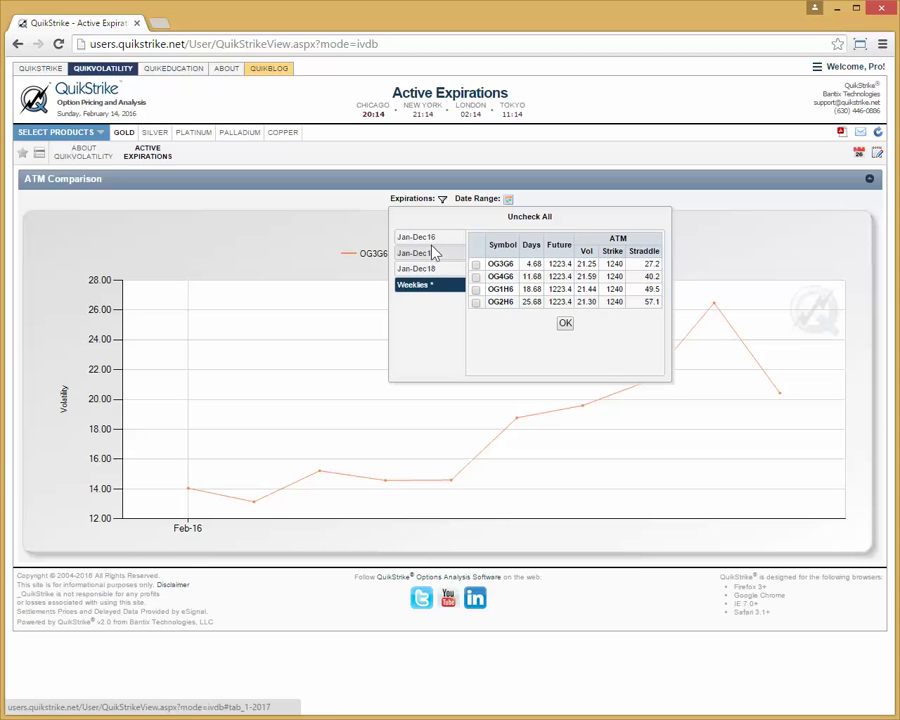
click(424, 238)
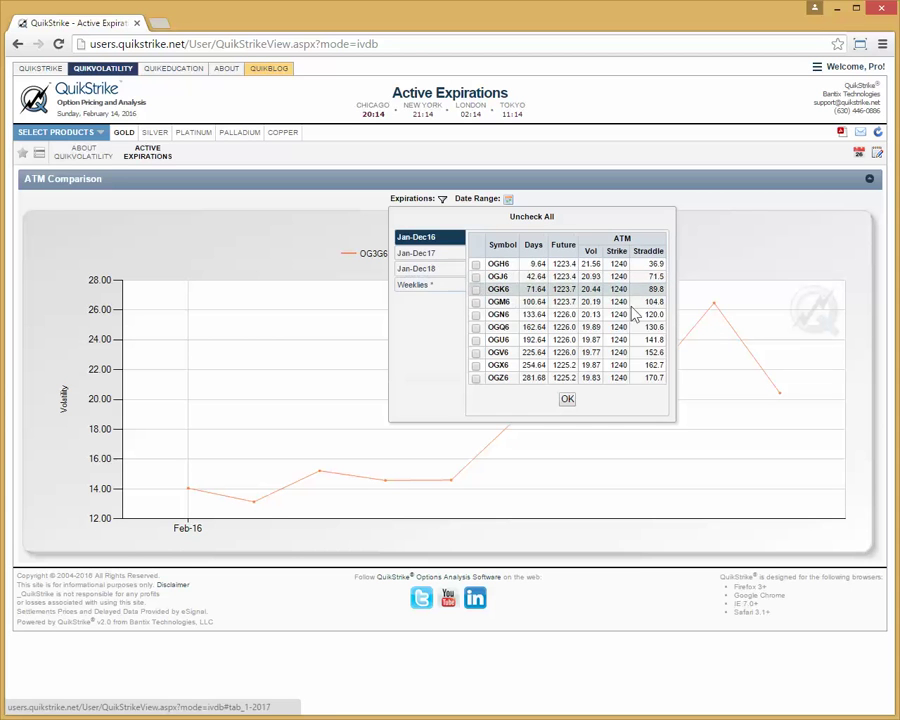
click(476, 265)
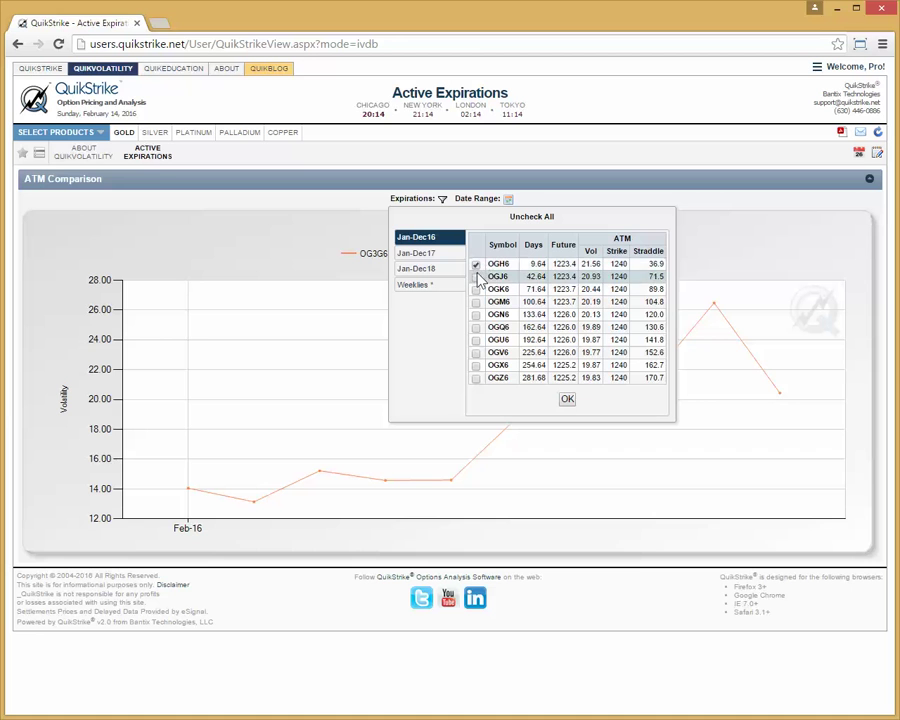
click(567, 398)
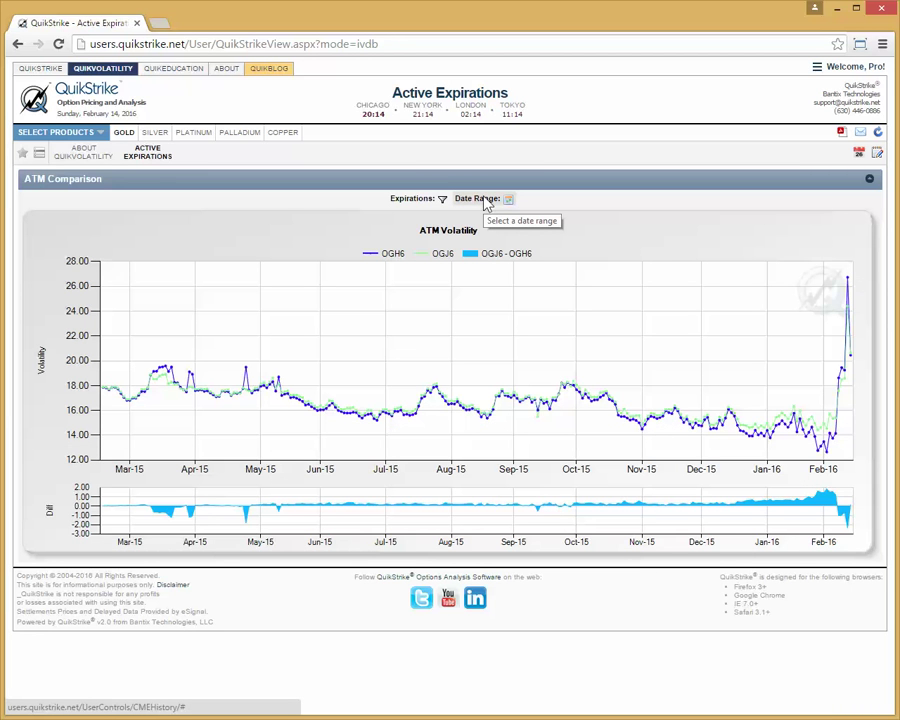
Look over the chart's date range options and the other volatility charts and reports offered for active expirations.
mouse_move(176, 158)
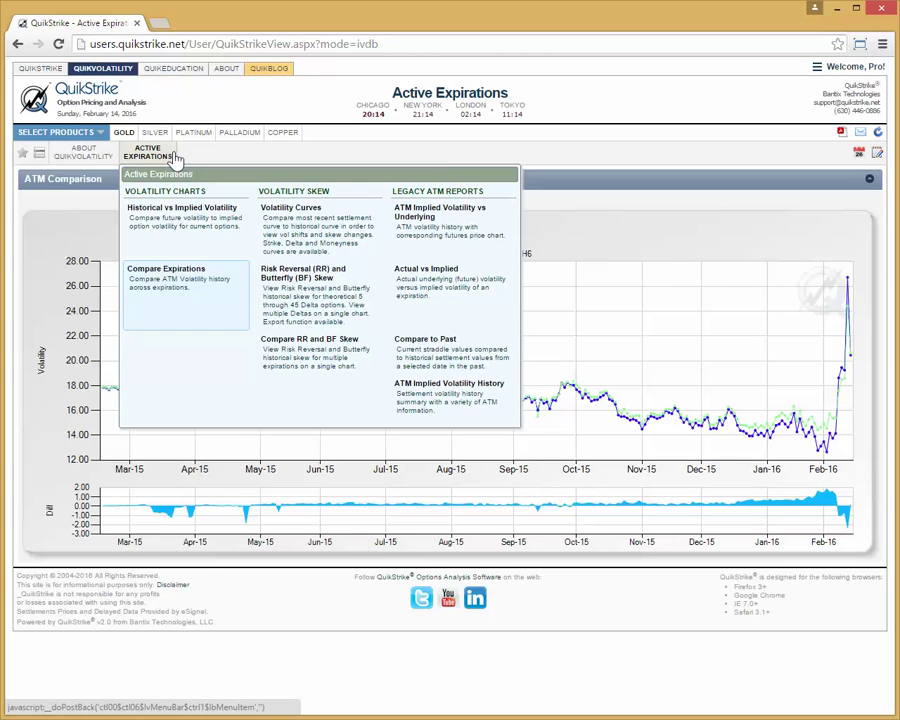
click(508, 198)
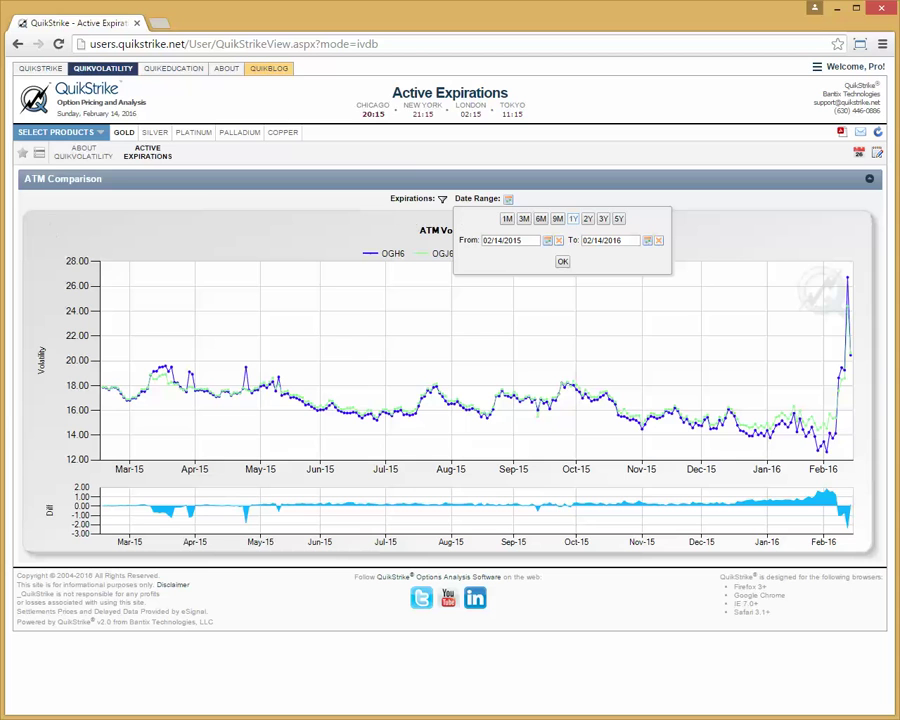
mouse_move(132, 152)
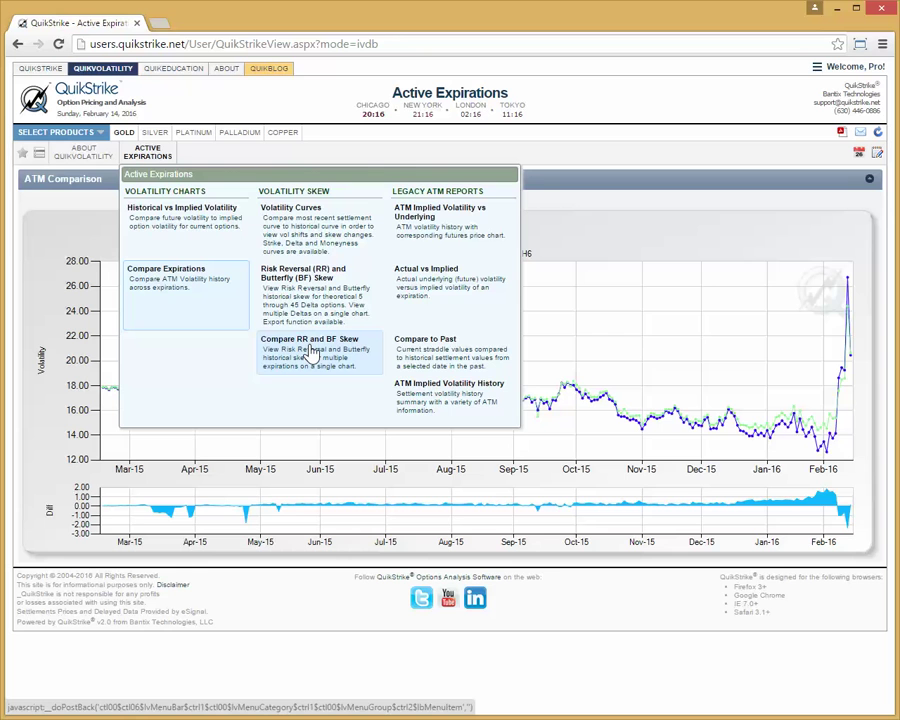
View the account and support options of the signed-in user, and return to the ATM comparison chart.
click(848, 68)
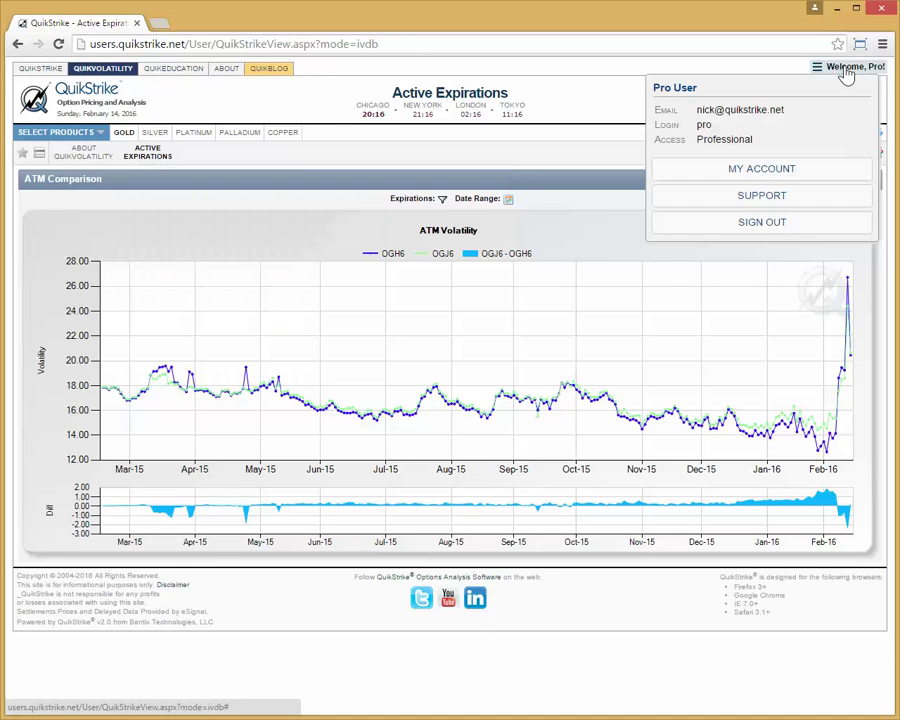
click(576, 153)
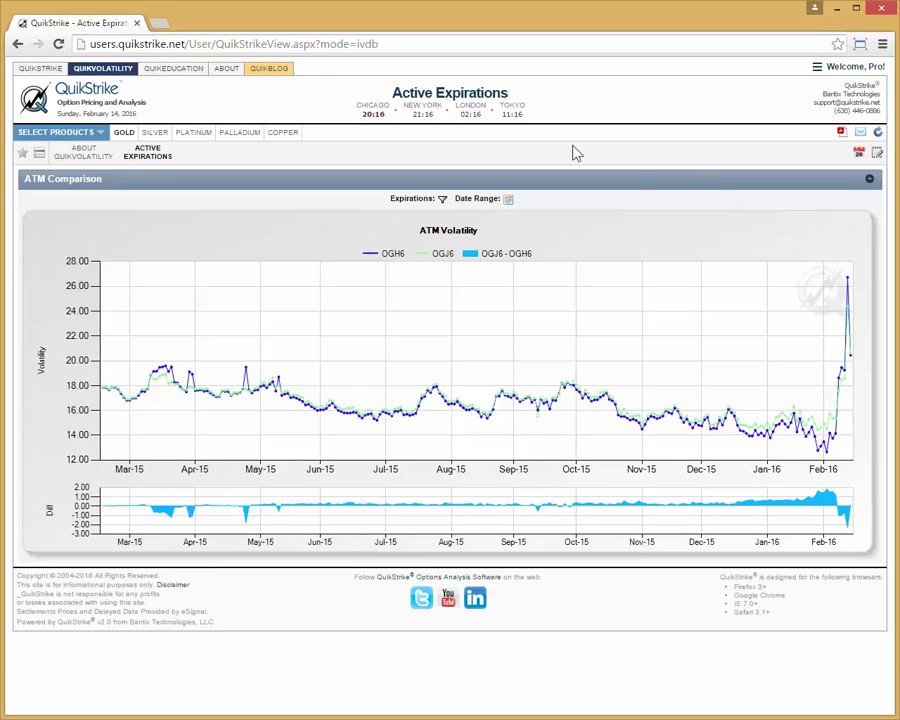